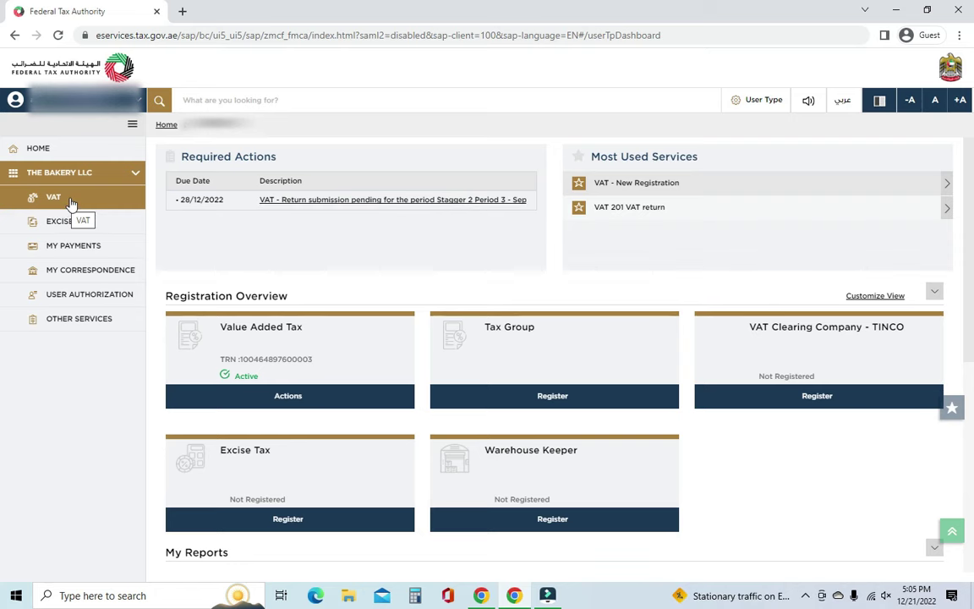
- Open the VAT filings of The Bakery LLC and start filing the open return for 01/09/2022 to 30/11/2022
click(72, 204)
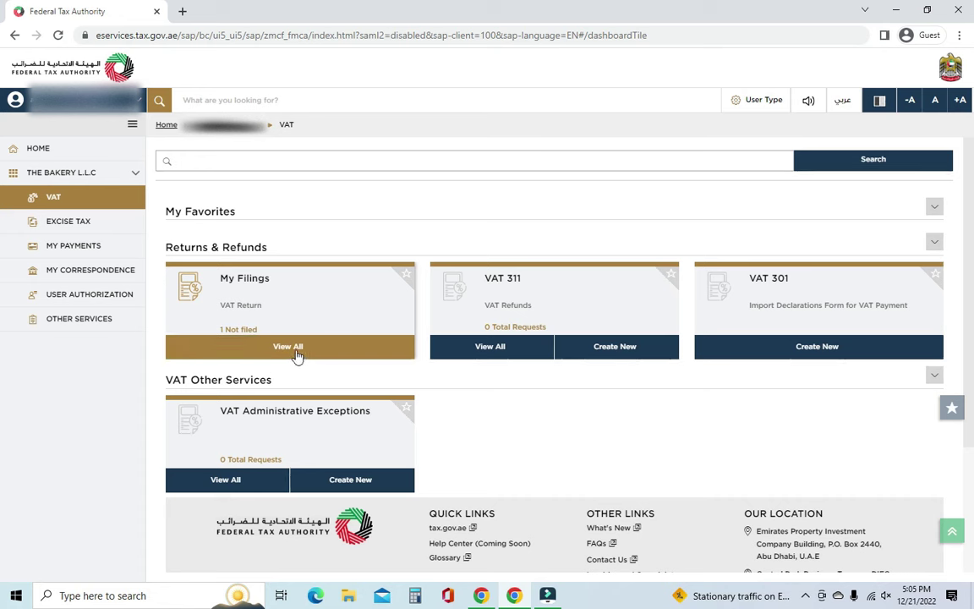
click(297, 350)
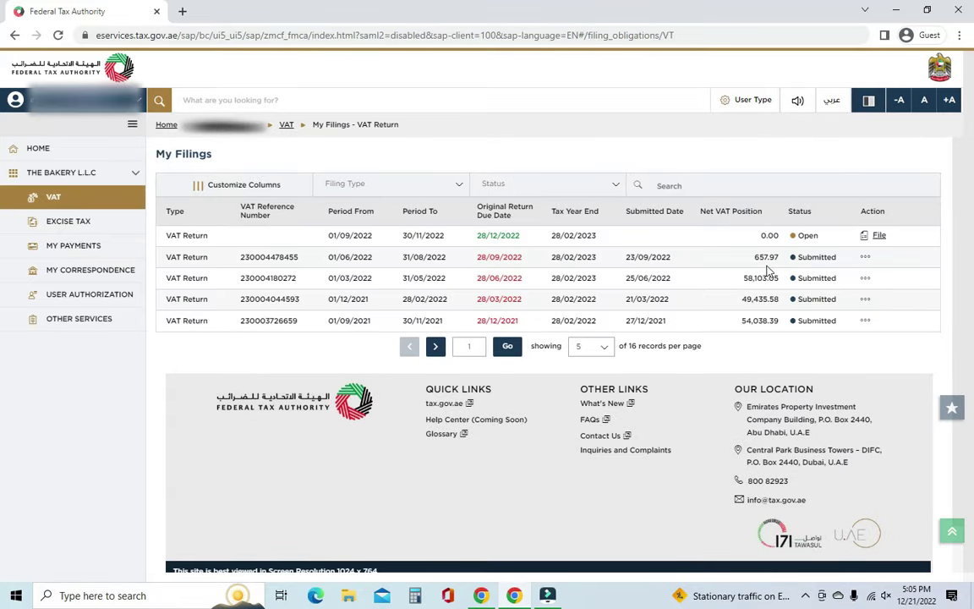
click(880, 238)
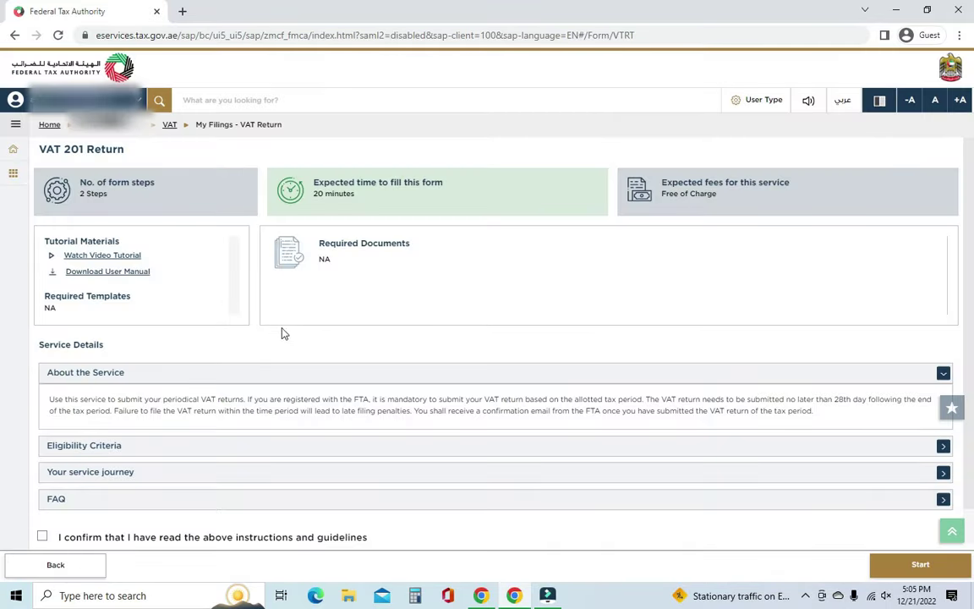
- Confirm having read the VAT 201 instructions and guidelines, and start the return form
scroll(283, 349, down, 1)
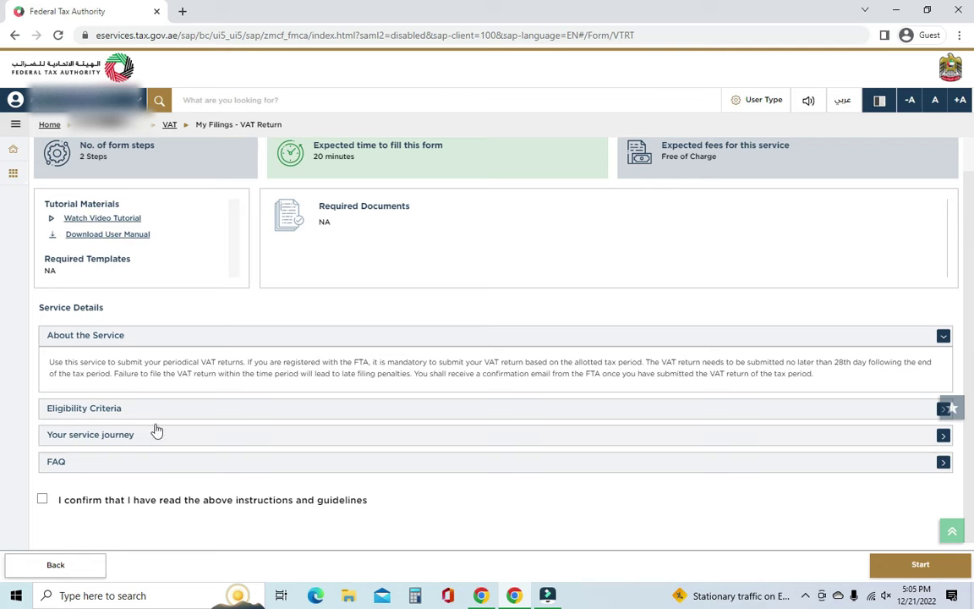
click(42, 500)
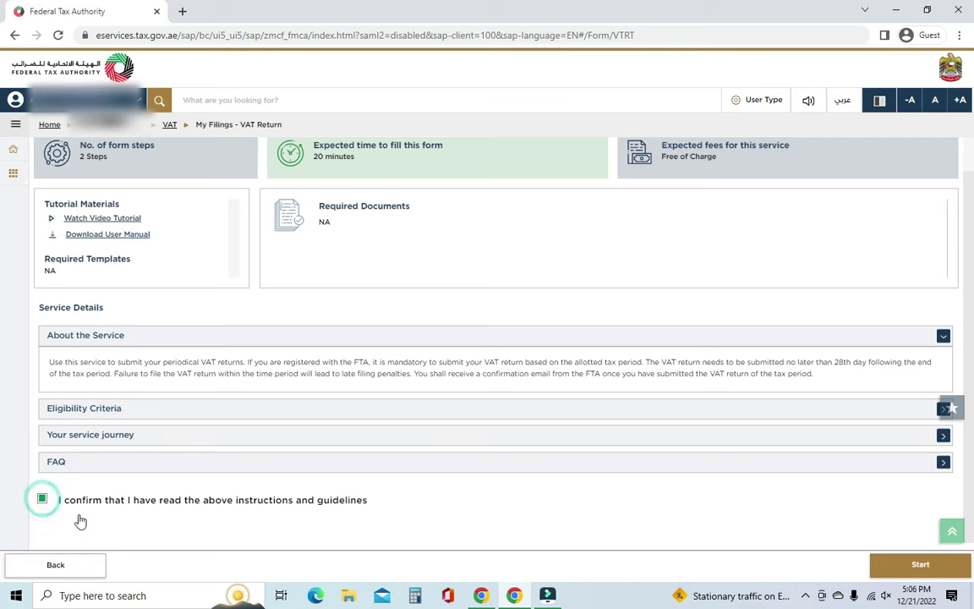
click(890, 566)
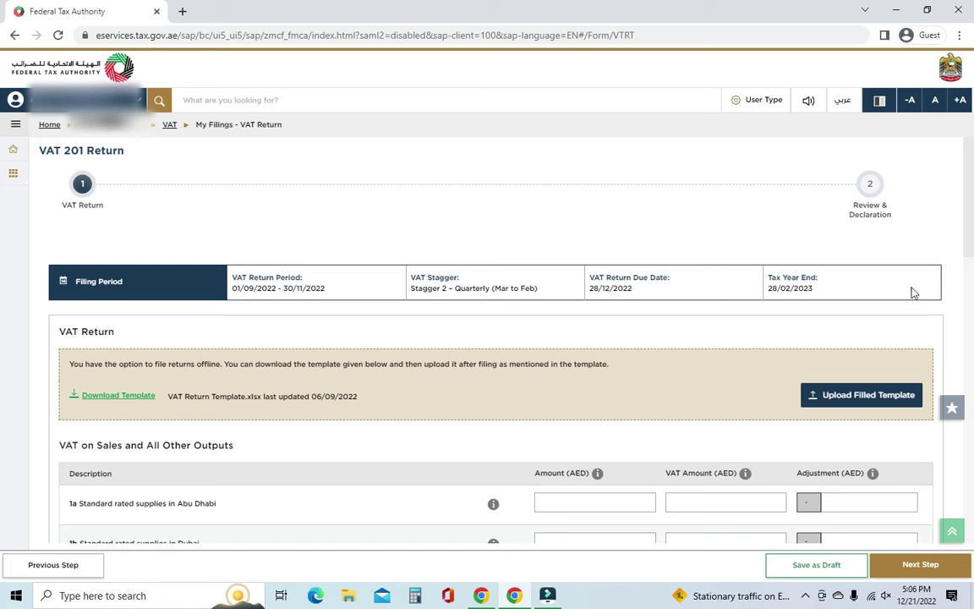
- Enter 0 for the amount, VAT amount and adjustment of standard rated supplies in Abu Dhabi
scroll(203, 355, down, 1)
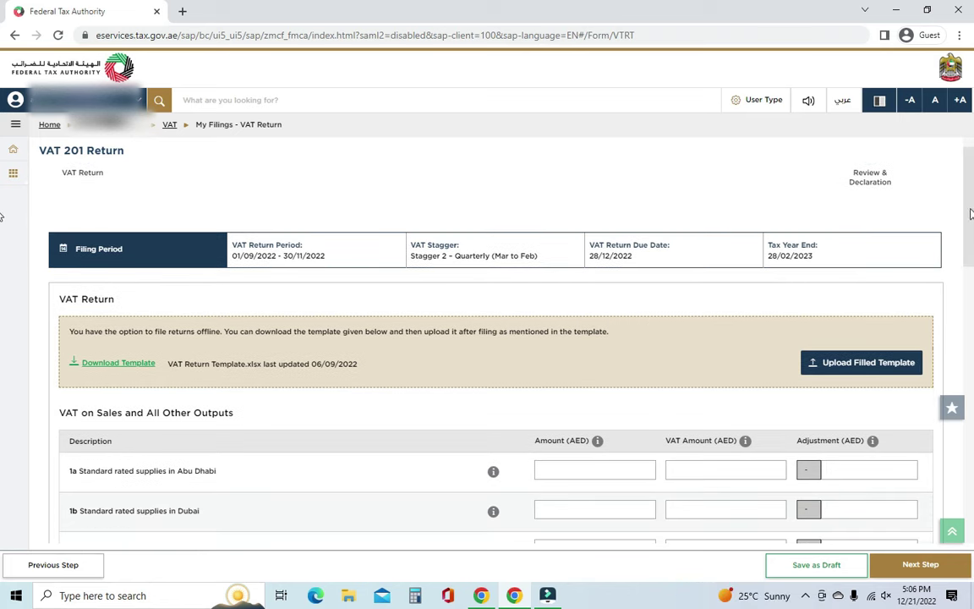
scroll(970, 214, down, 3)
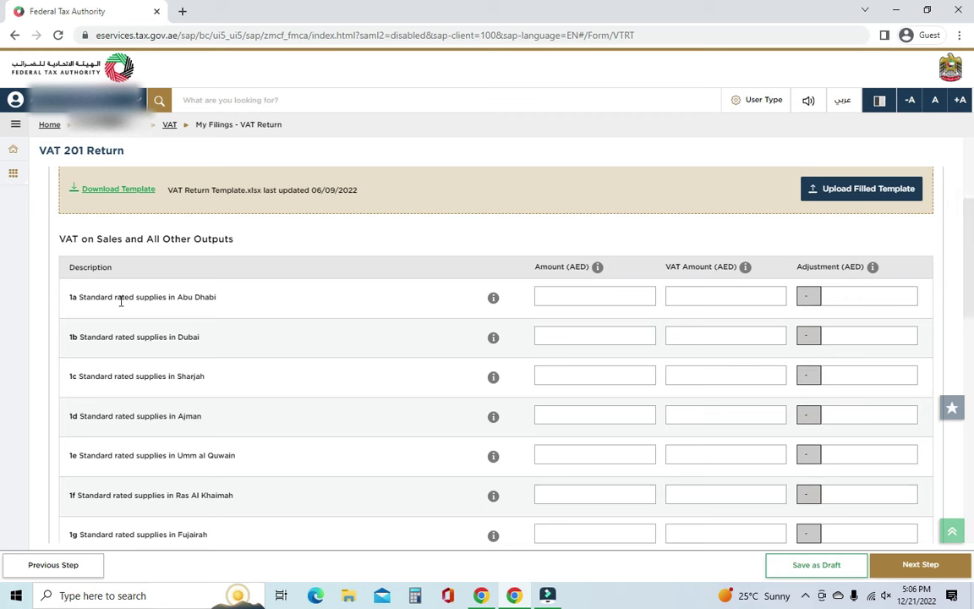
click(581, 293)
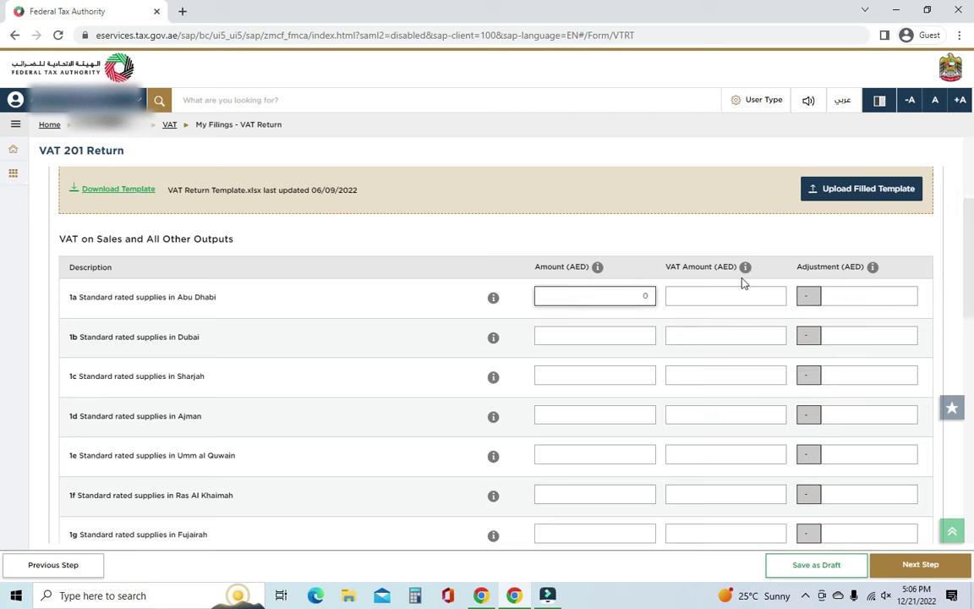
text(0)
key(Tab)
key(Tab)
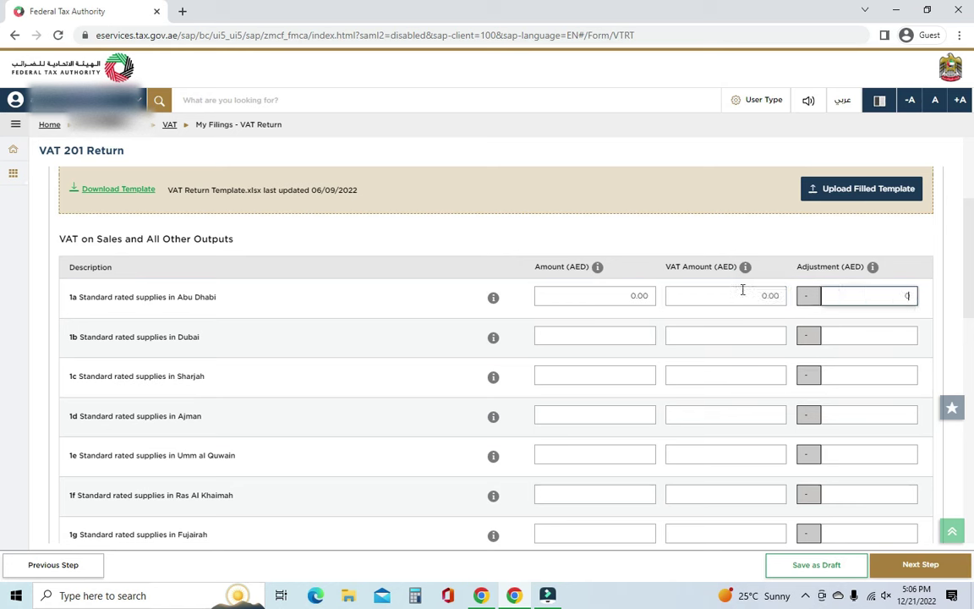
- For standard rated supplies in Dubai, enter amount 2,594,857.40, VAT amount 129,742.87 and adjustment 0
key(Tab)
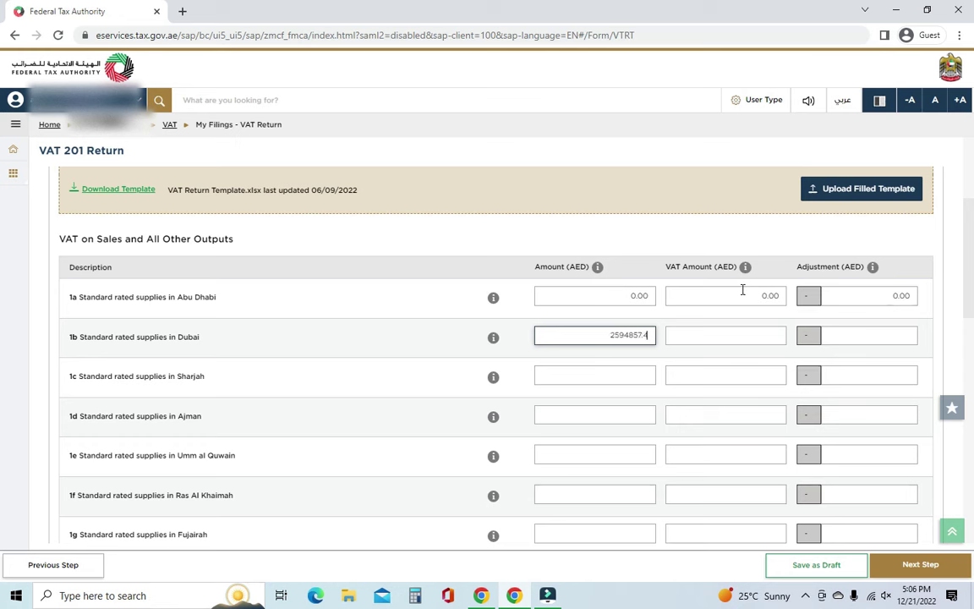
click(733, 338)
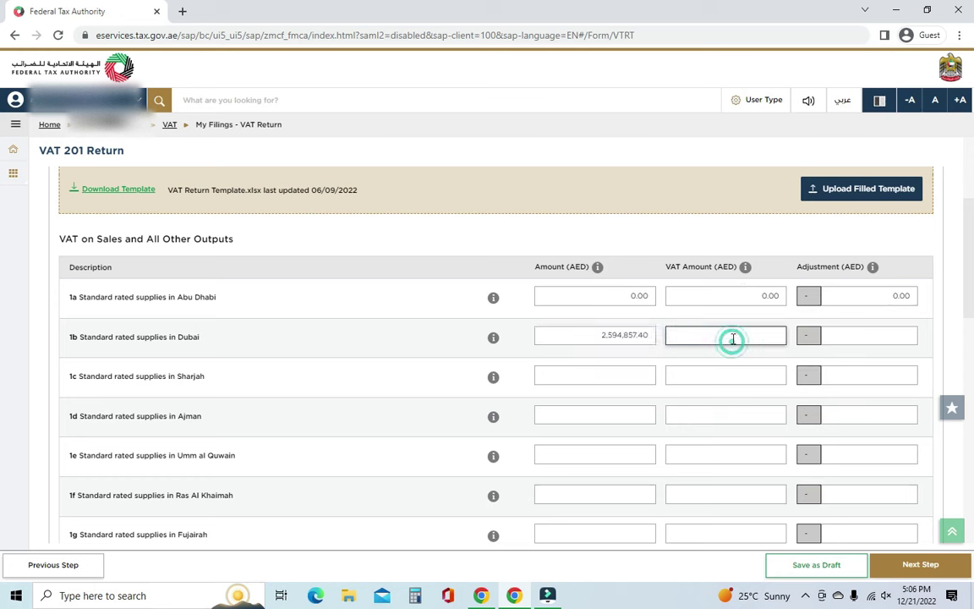
text(129)
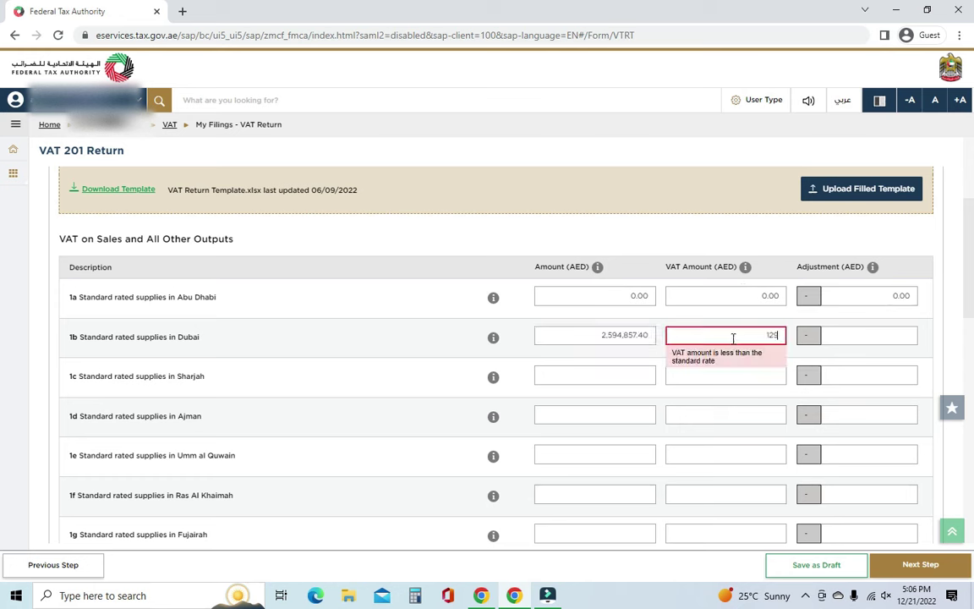
text(742)
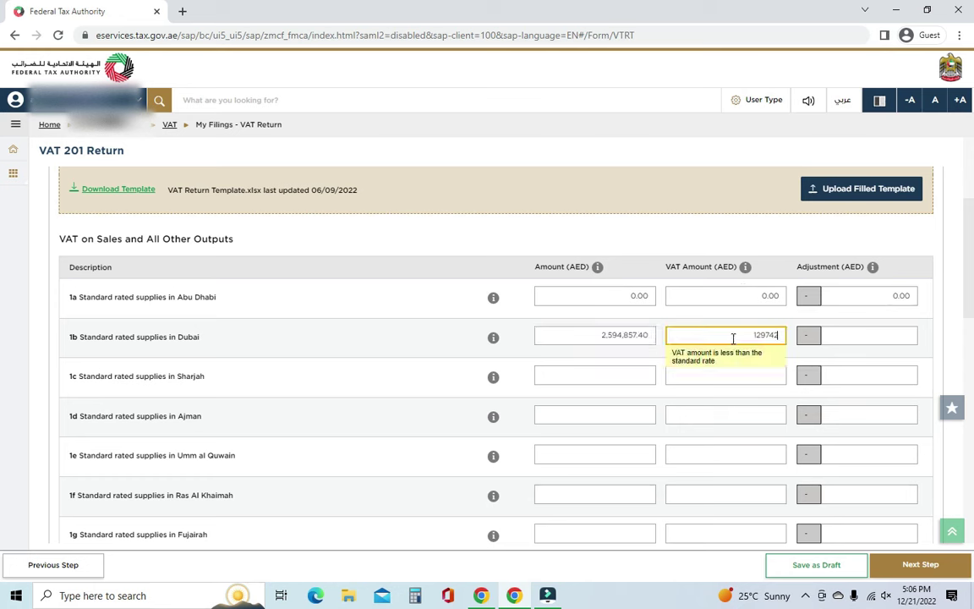
text(.87)
click(845, 337)
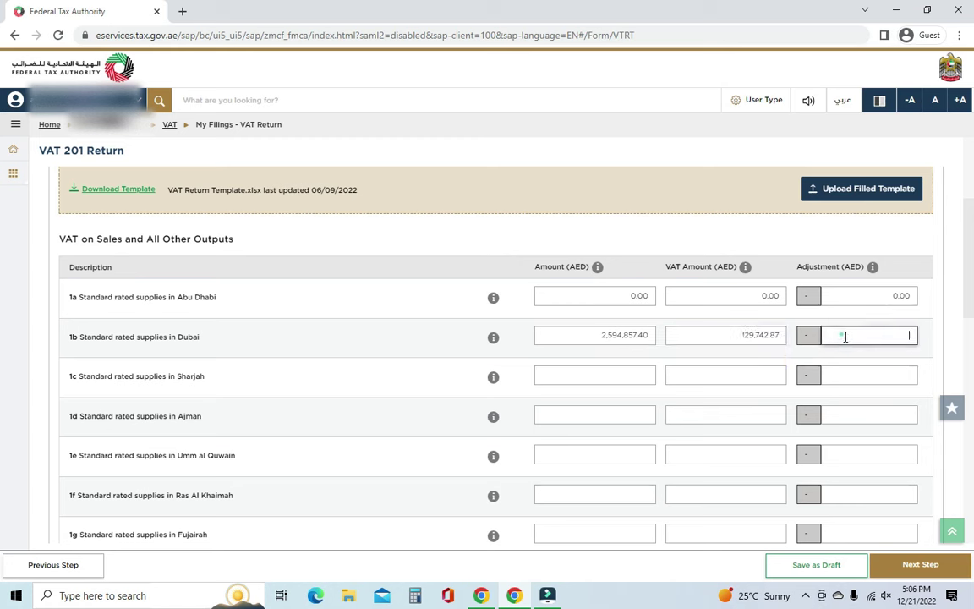
text(0)
- Fill the standard rated supplies in Sharjah with 0 for amount, VAT amount and adjustment
click(640, 369)
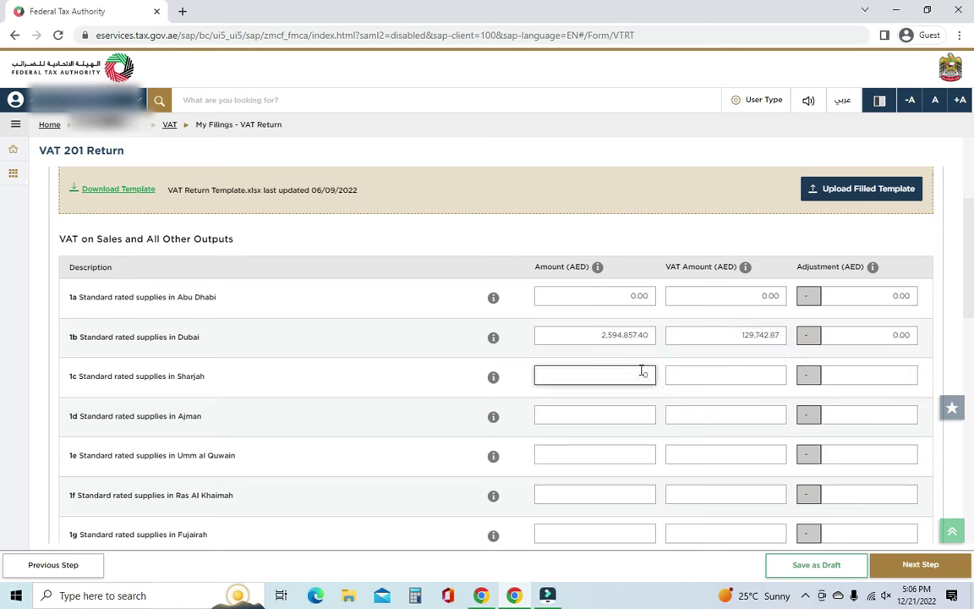
drag(632, 374, 657, 376)
click(763, 372)
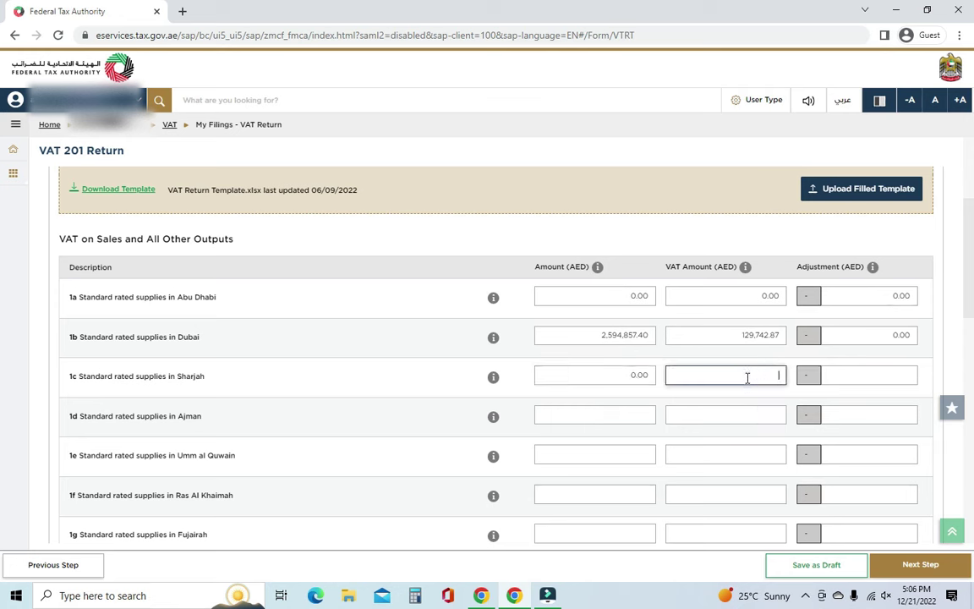
click(848, 375)
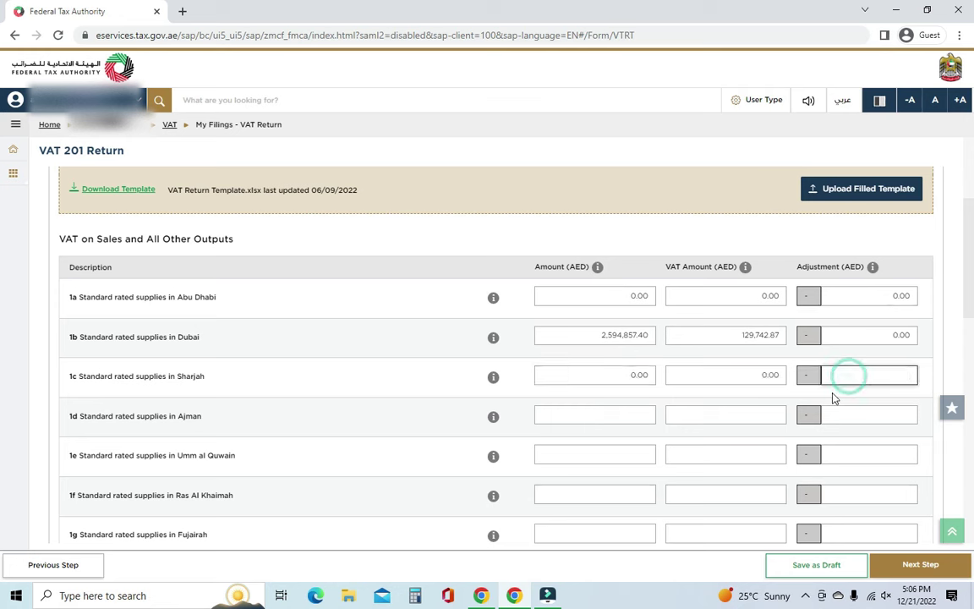
text(0)
- Set the amount, VAT amount and adjustment of standard rated supplies in Ajman to 0
click(638, 415)
text(0)
click(720, 419)
text(0)
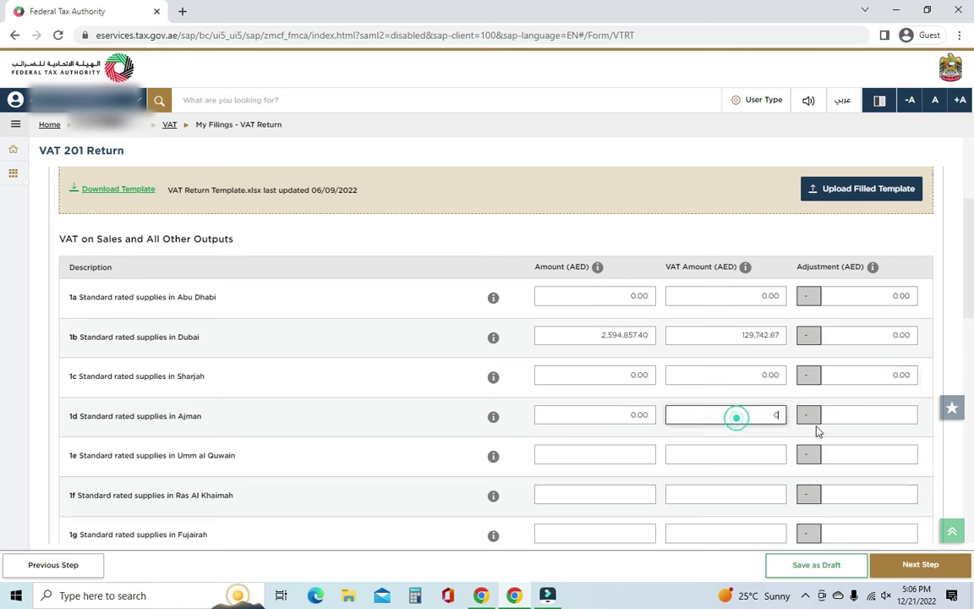
click(843, 415)
text(0)
- Enter 0 for the amount, VAT amount and adjustment of standard rated supplies in Umm al Quwain
click(576, 455)
text(0)
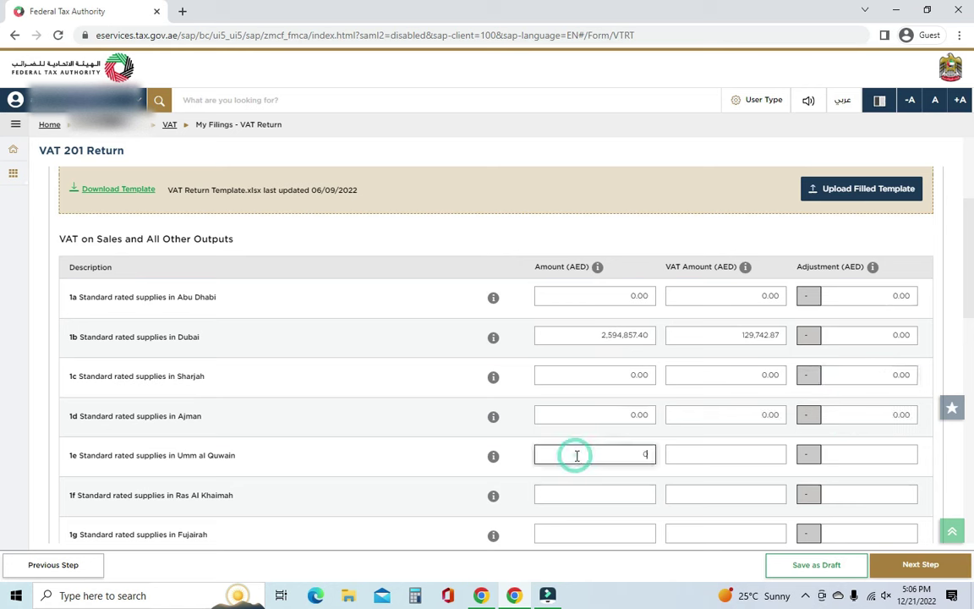
click(765, 456)
text(0)
click(837, 454)
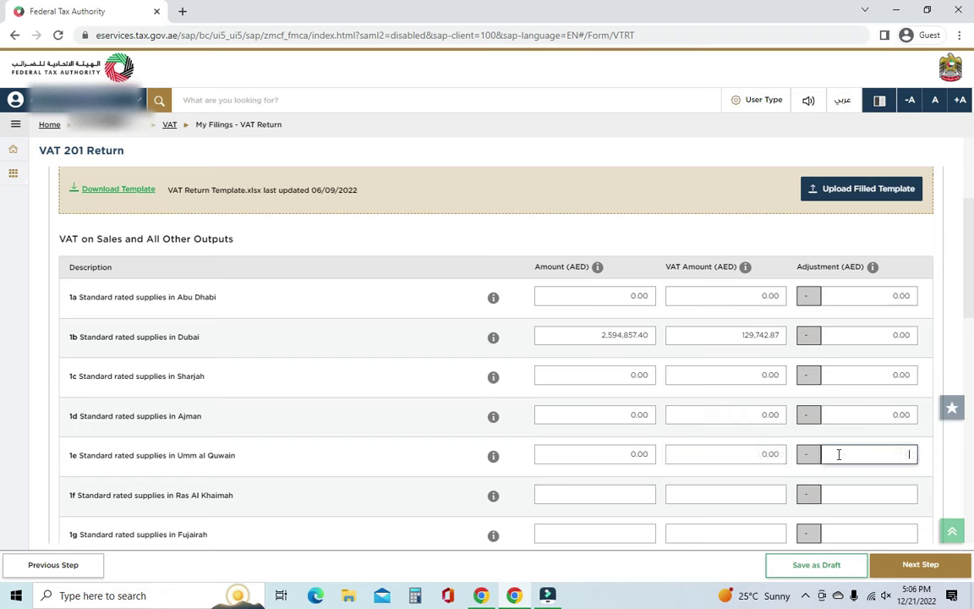
text(0)
- Set the amount, VAT amount and adjustment of standard rated supplies in Ras Al Khaimah to 0
scroll(750, 348, down, 2)
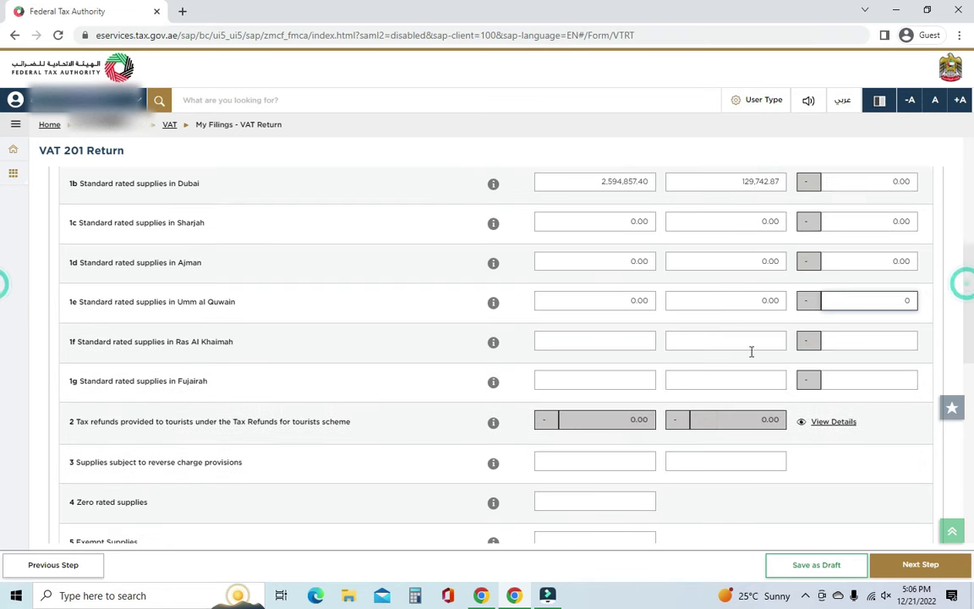
click(608, 342)
text(0)
click(726, 342)
text(0)
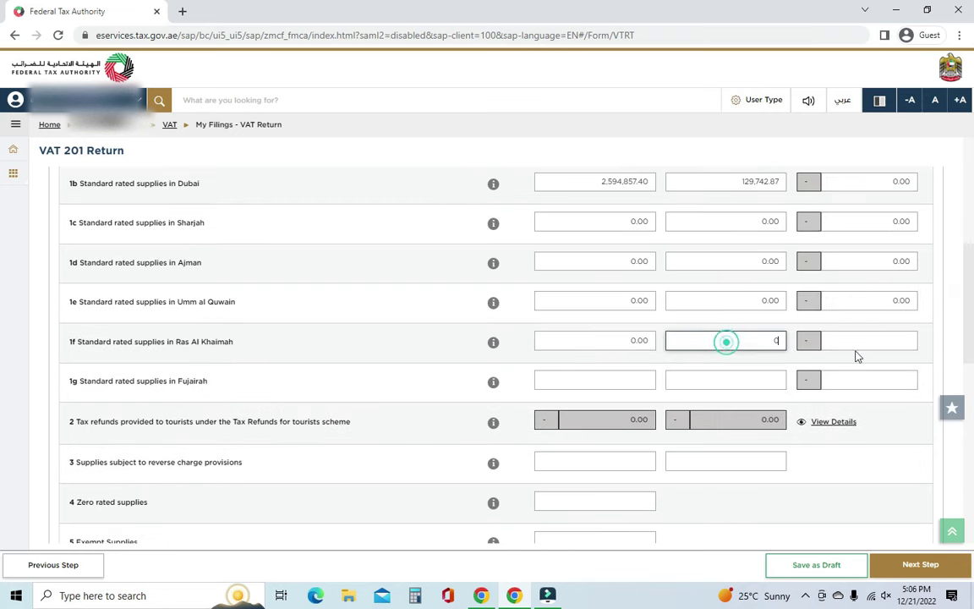
click(883, 346)
text(0)
- Fill the standard rated supplies in Fujairah with 0 for amount, VAT amount and adjustment
click(615, 380)
text(0)
click(719, 383)
text(0)
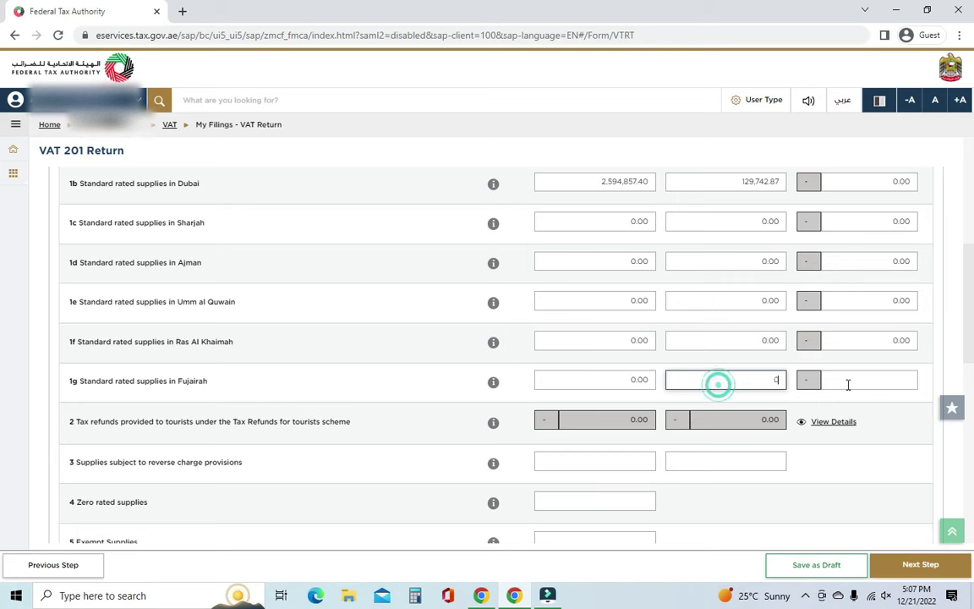
click(848, 382)
text(0)
- Enter 0 for both sales-side reverse charge supply values and for the zero rated supplies amount
scroll(606, 370, down, 1)
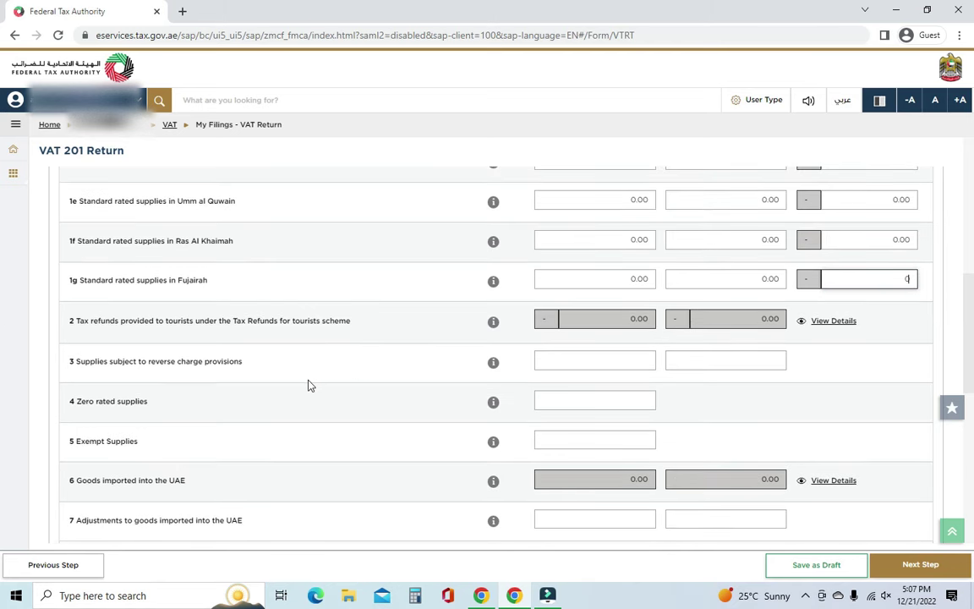
click(556, 358)
text(0)
click(720, 362)
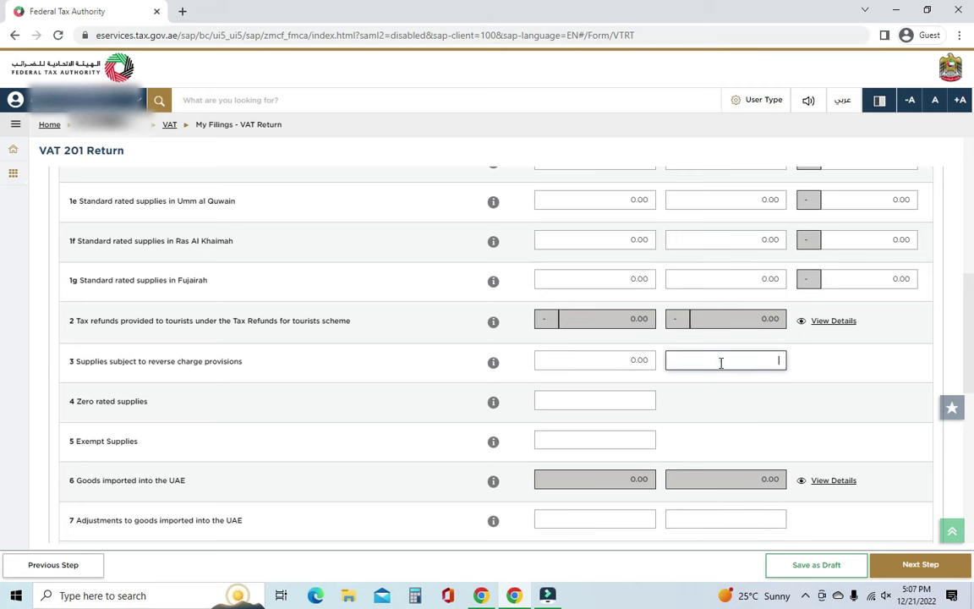
text(0)
click(583, 399)
text(0)
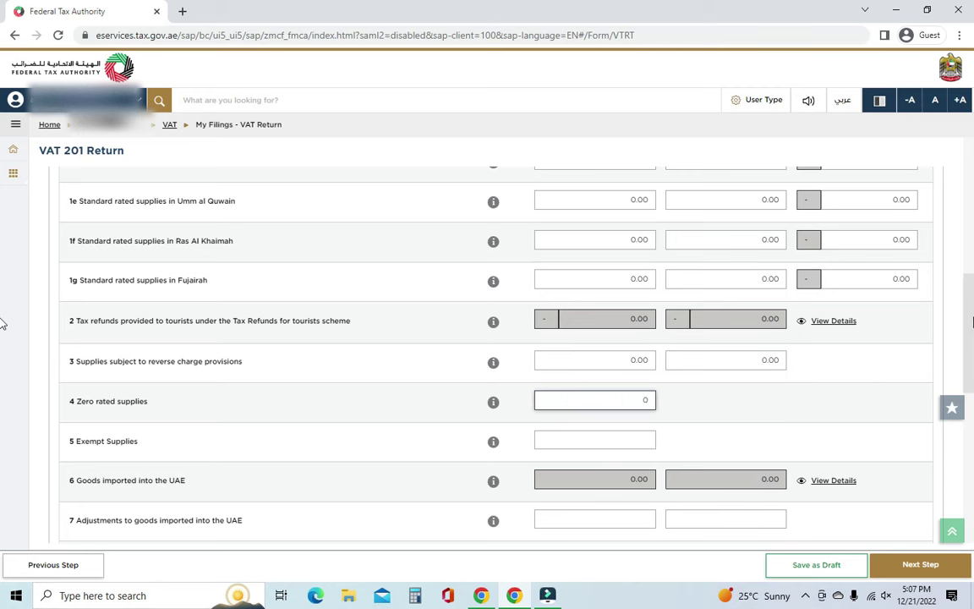
- Enter 0 for exempt supplies and for the amount and VAT amount of adjustments to goods imported into the UAE
scroll(2, 355, down, 3)
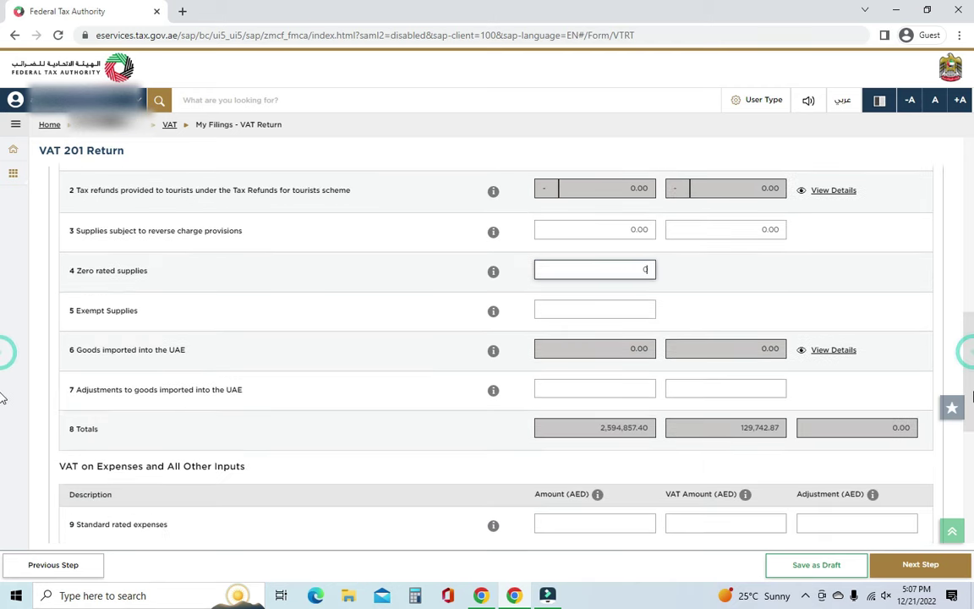
click(601, 278)
text(0)
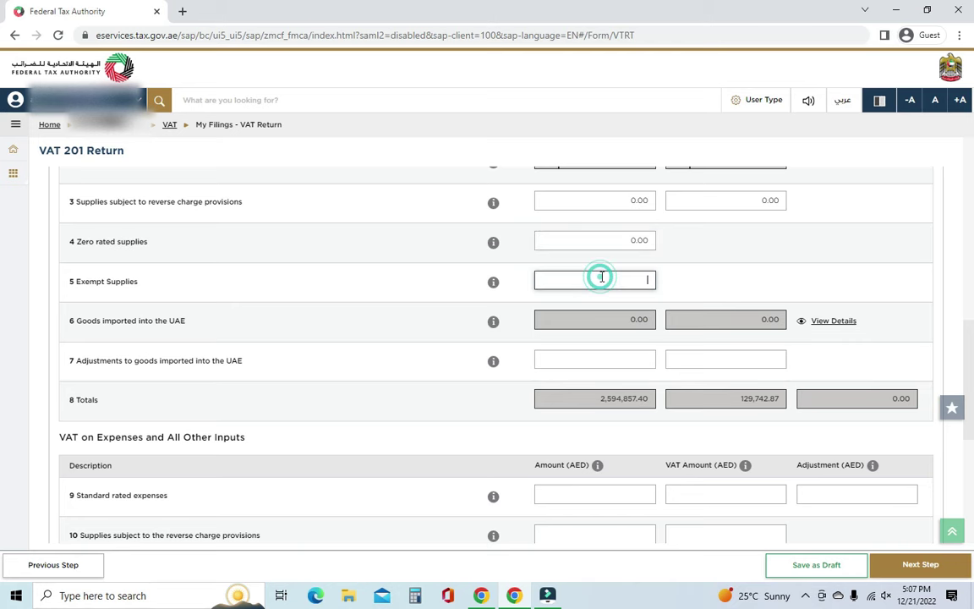
scroll(969, 366, down, 1)
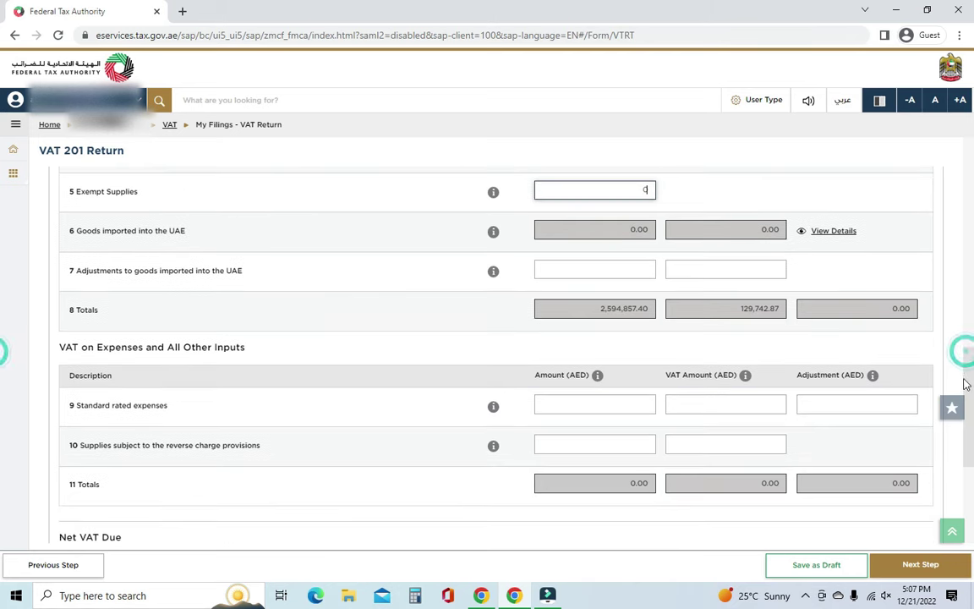
click(561, 268)
text(0)
click(730, 277)
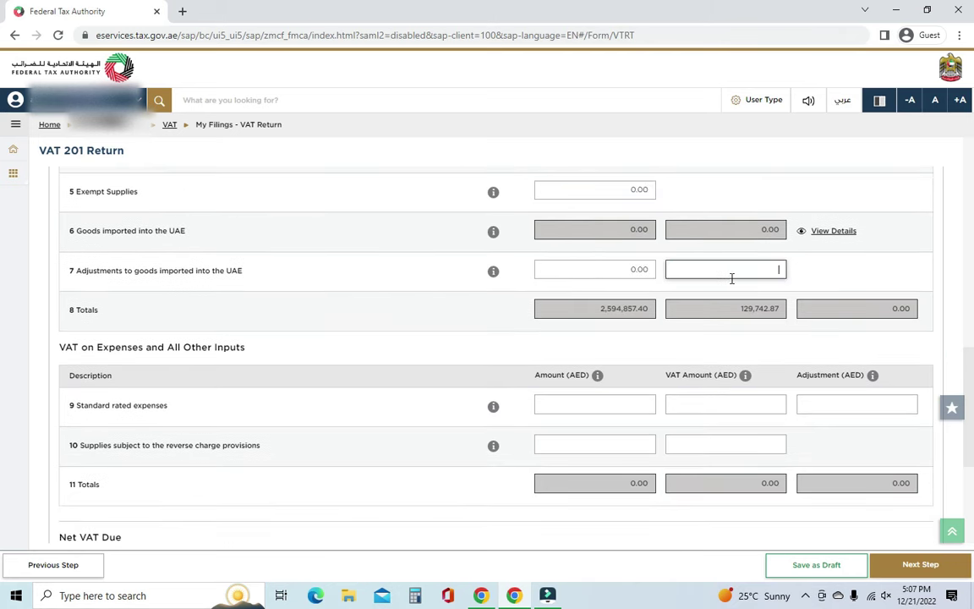
text(0)
- Enter 1,345,729.10 as the amount and 67,286.46 as the VAT amount of the standard rated expenses
scroll(970, 377, down, 1)
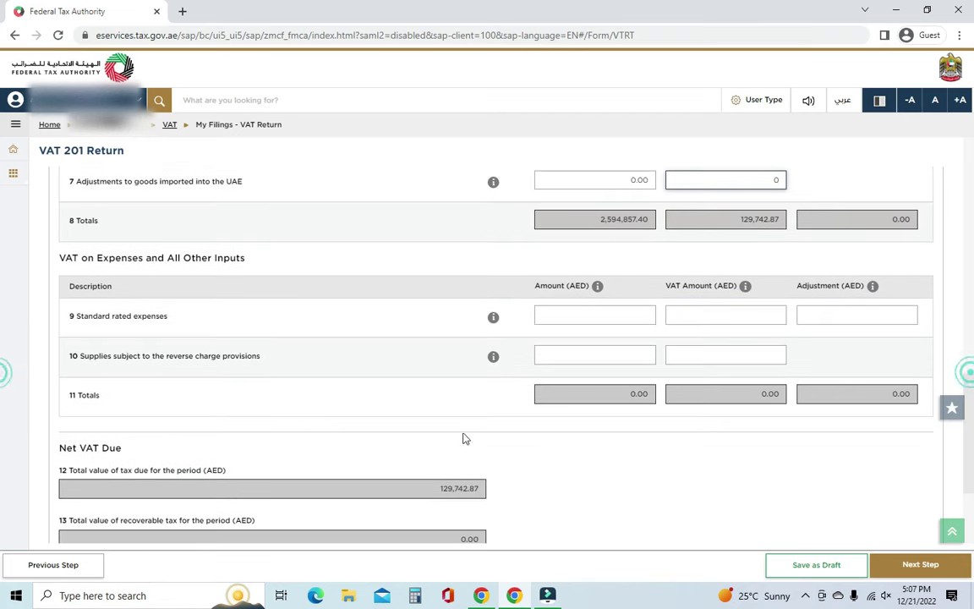
click(591, 317)
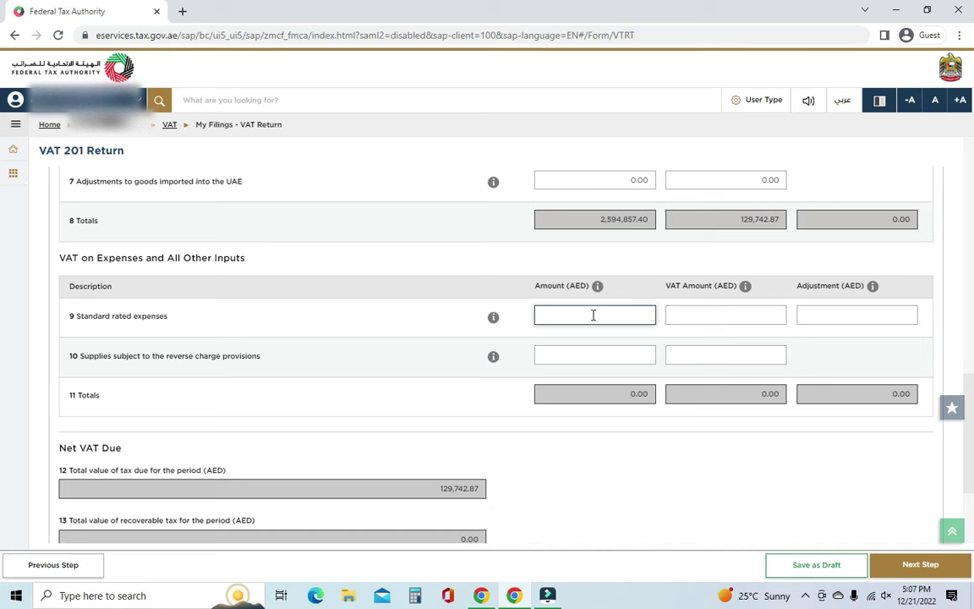
text(1345729.1)
click(693, 311)
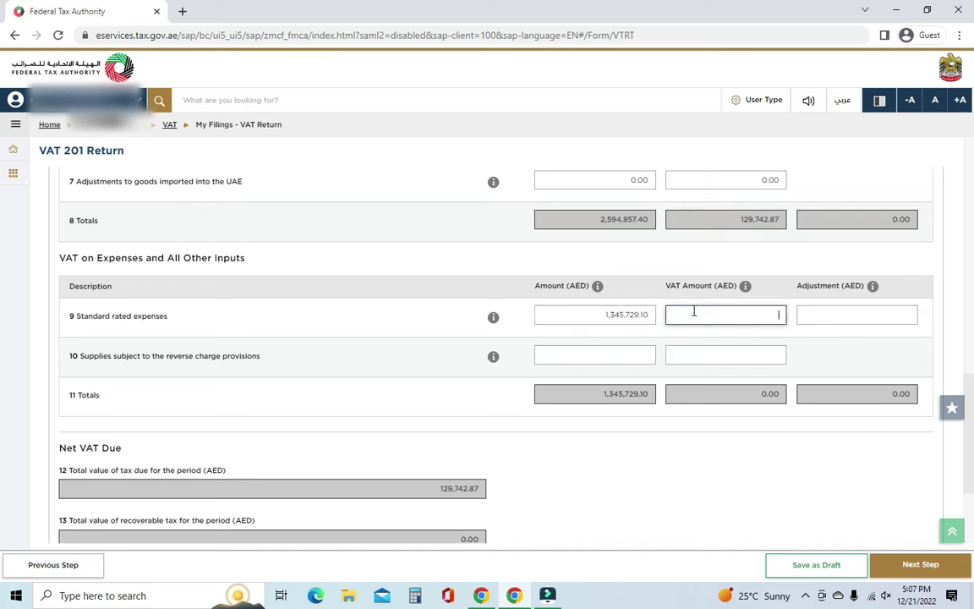
text(67)
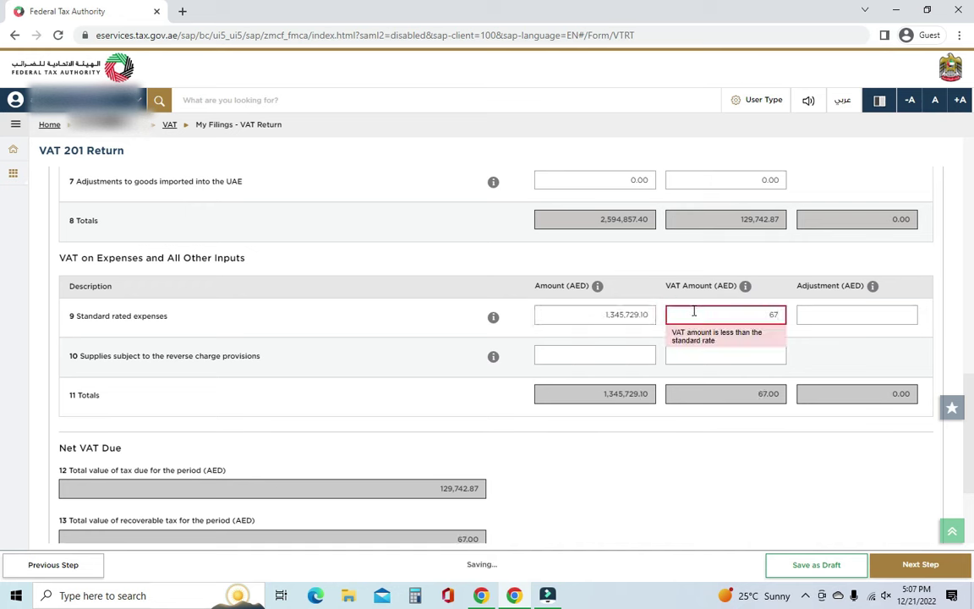
text(286.)
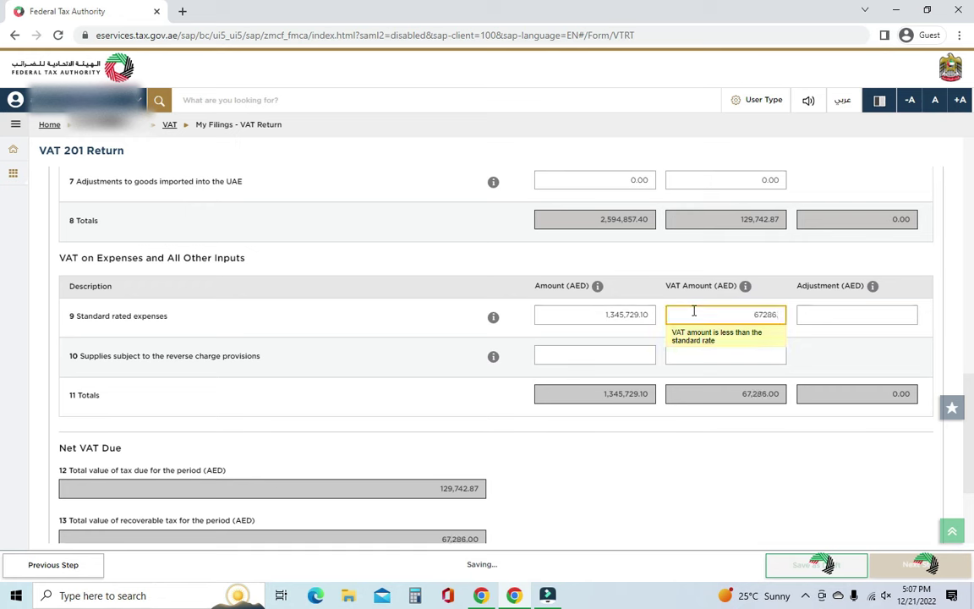
text(46)
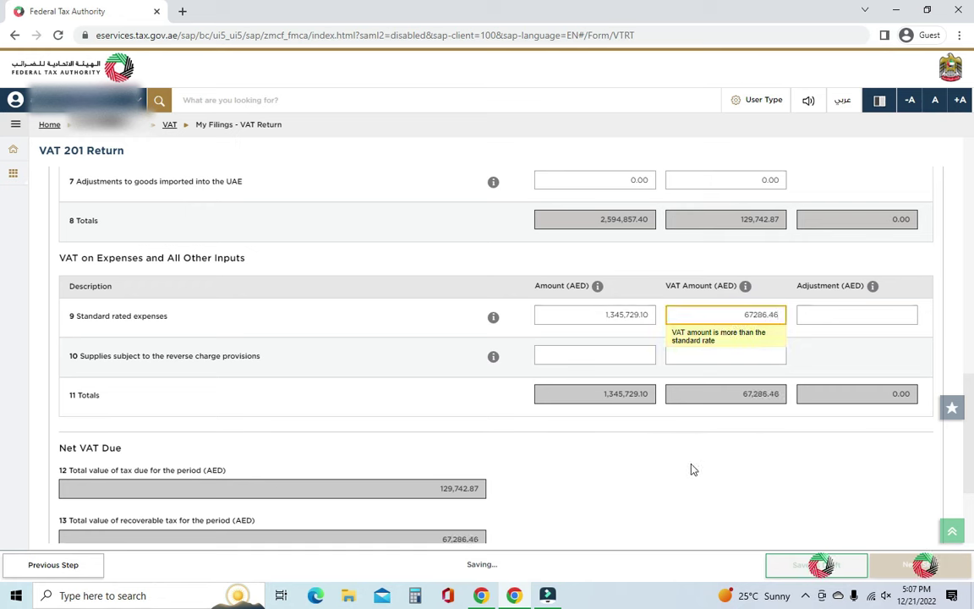
click(691, 469)
click(758, 330)
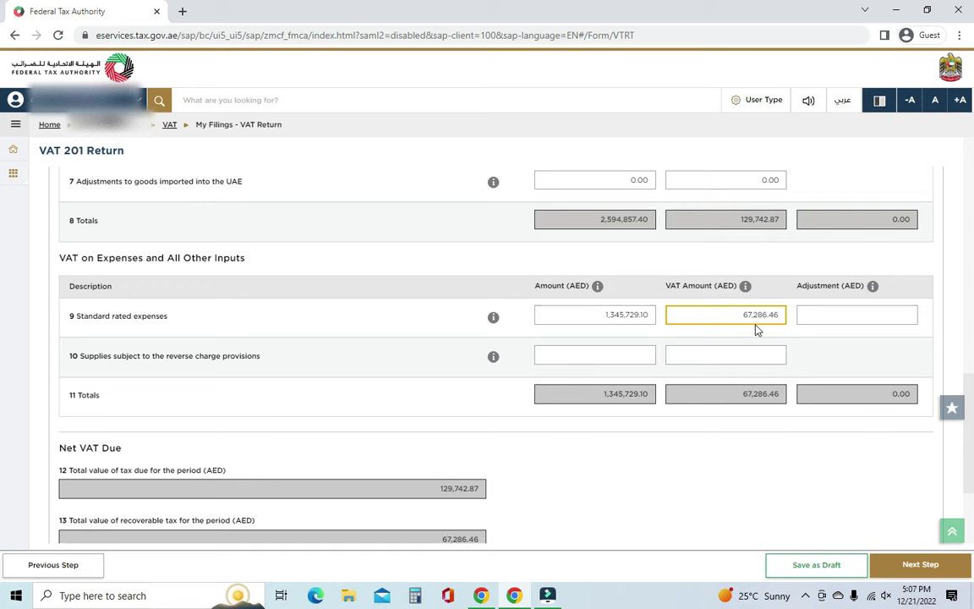
click(774, 332)
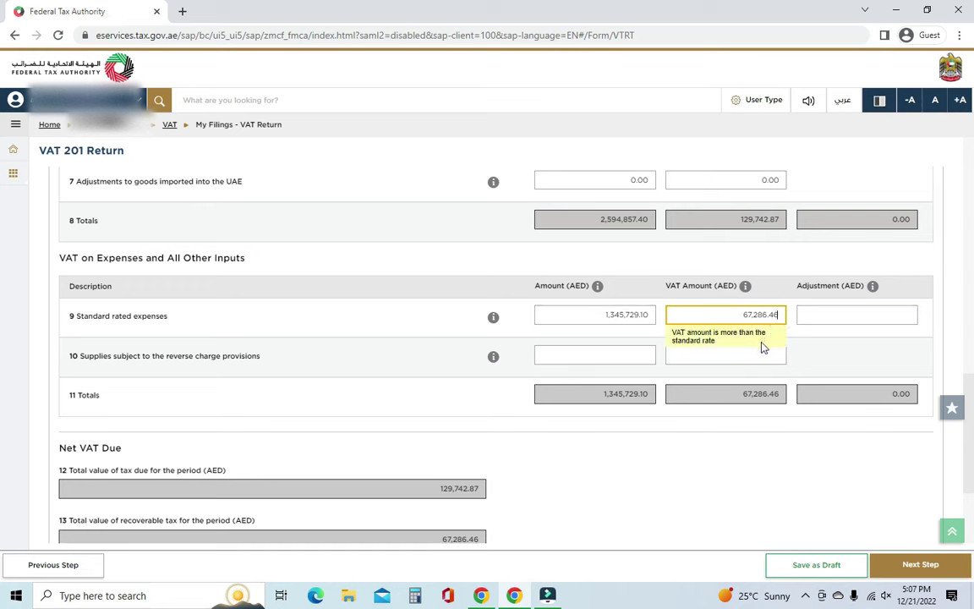
click(614, 321)
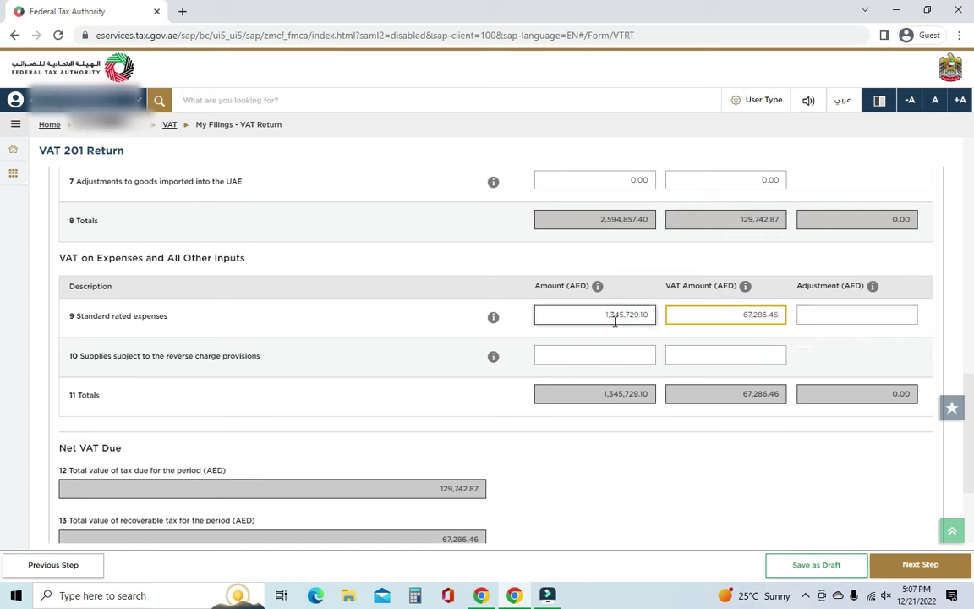
- Switch to Calculator and multiply the standard rated expenses amount 1345729.1 by 0.05 to check the VAT
click(415, 595)
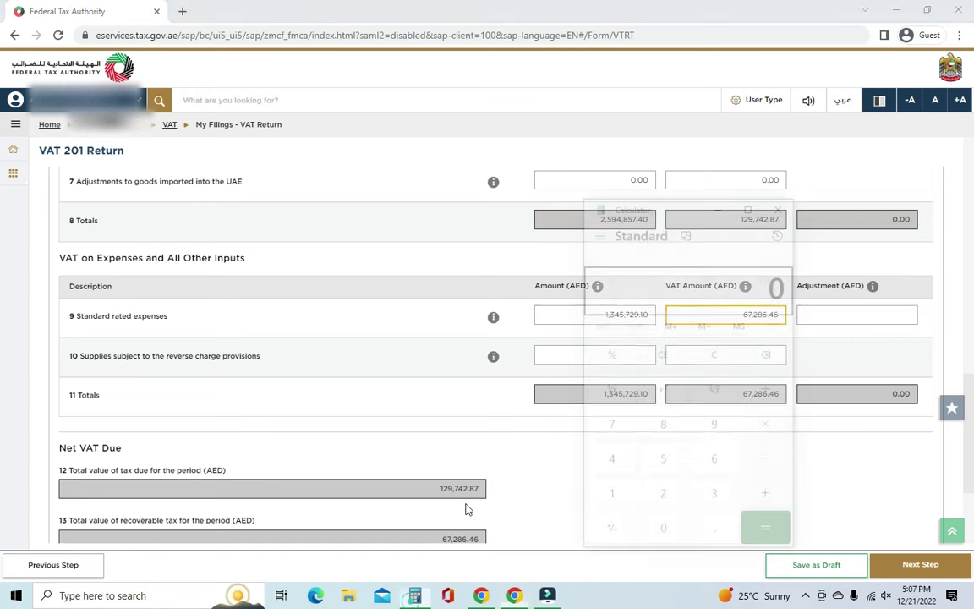
drag(685, 211, 364, 149)
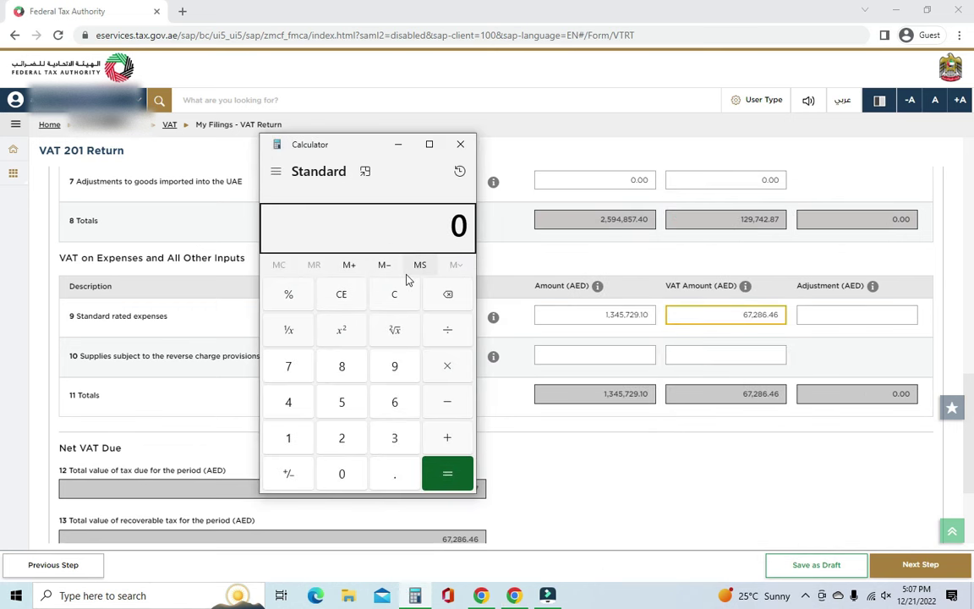
text(13,45)
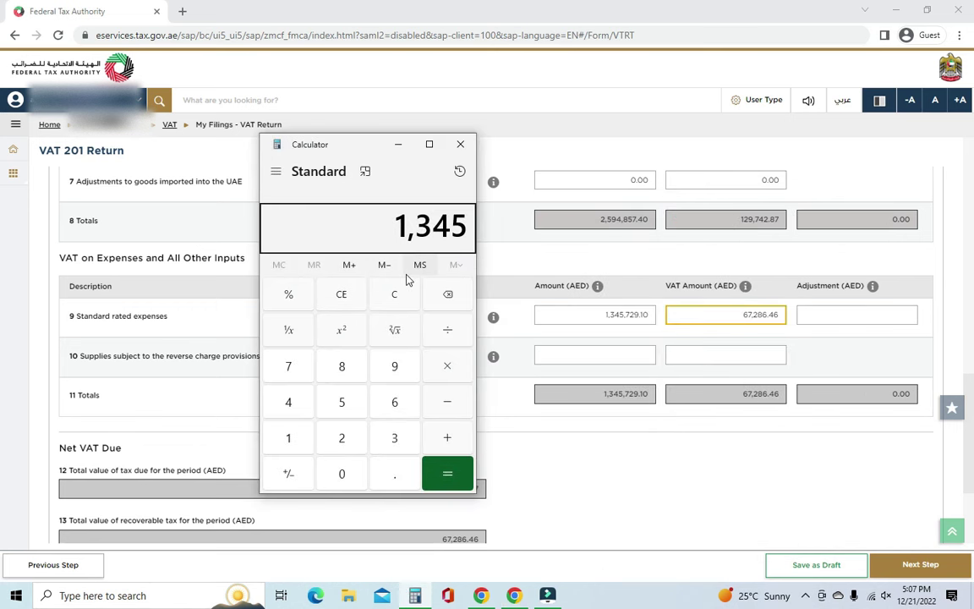
text(7,296)
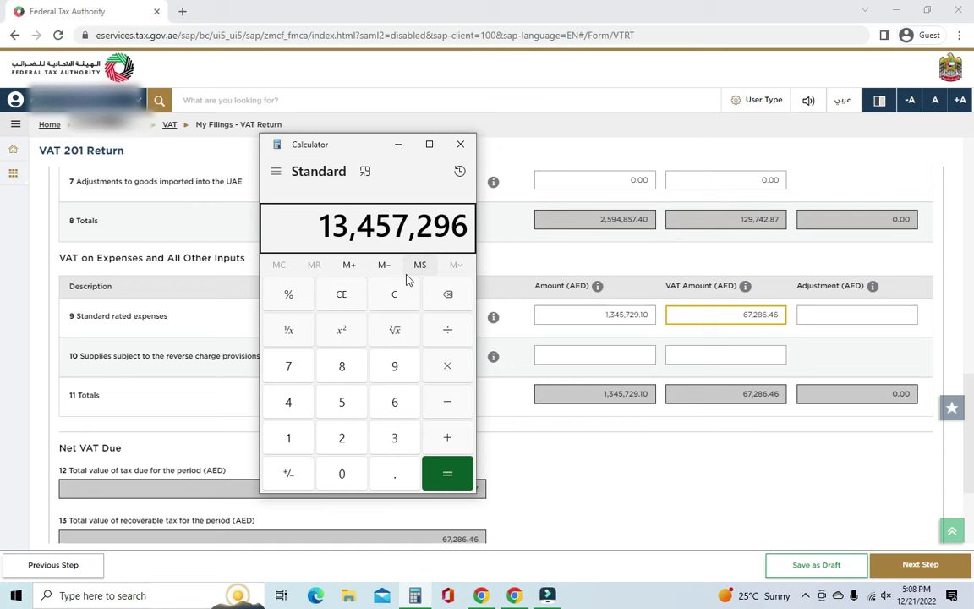
key(BackSpace)
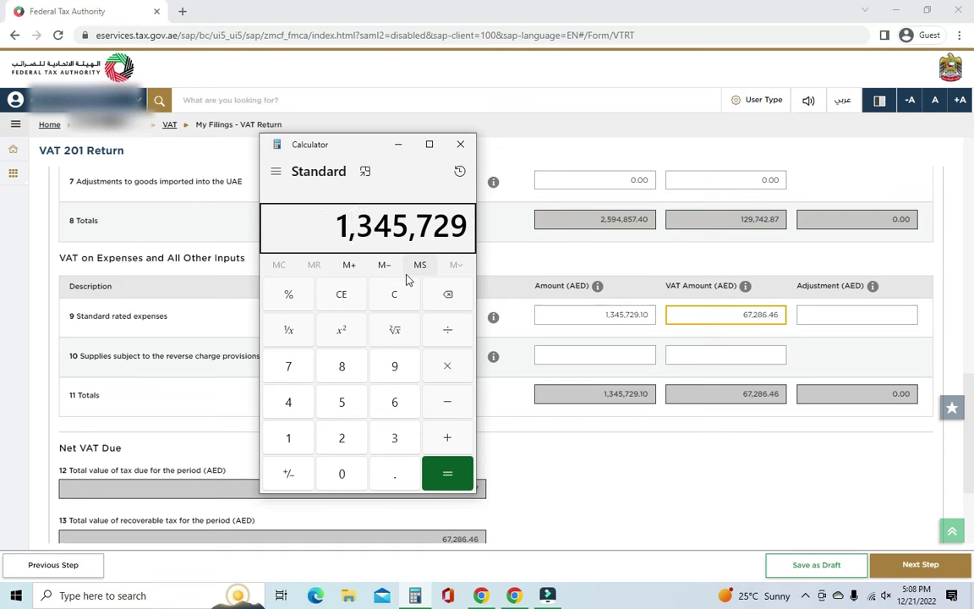
text(.1)
text(*0.05)
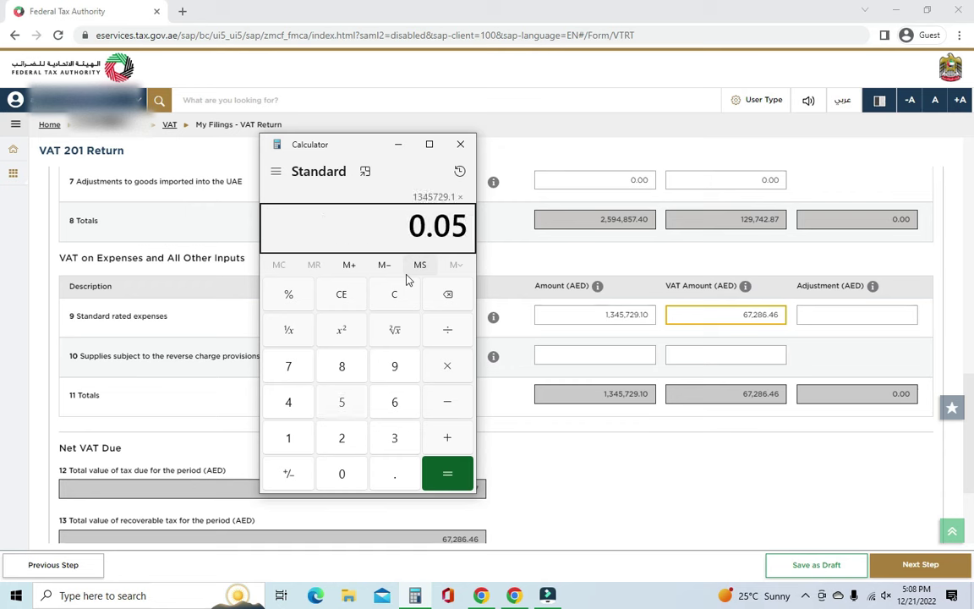
key(Return)
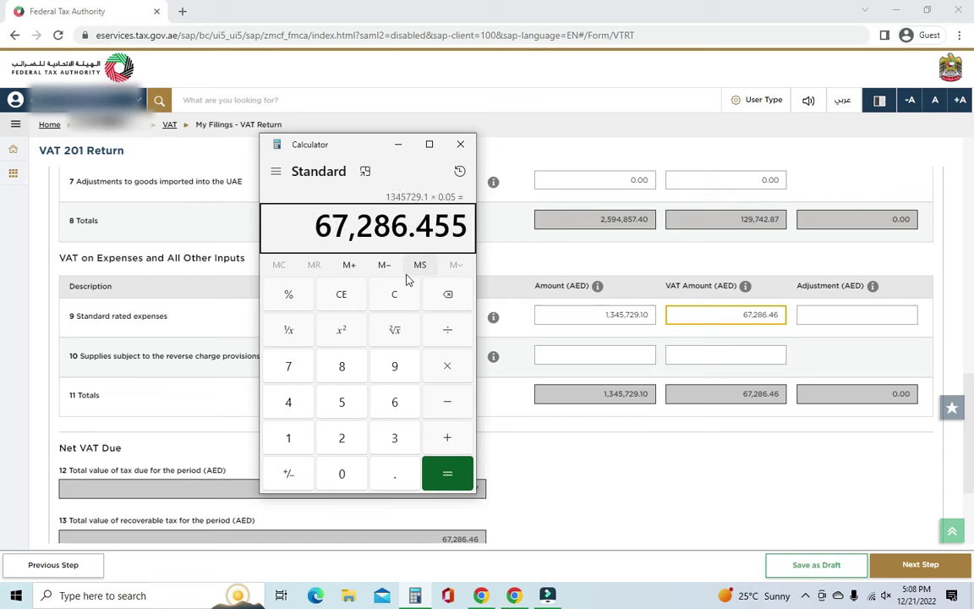
- Back in the VAT return, change the VAT amount of the standard rated expenses to 67,286.45
click(779, 317)
key(BackSpace)
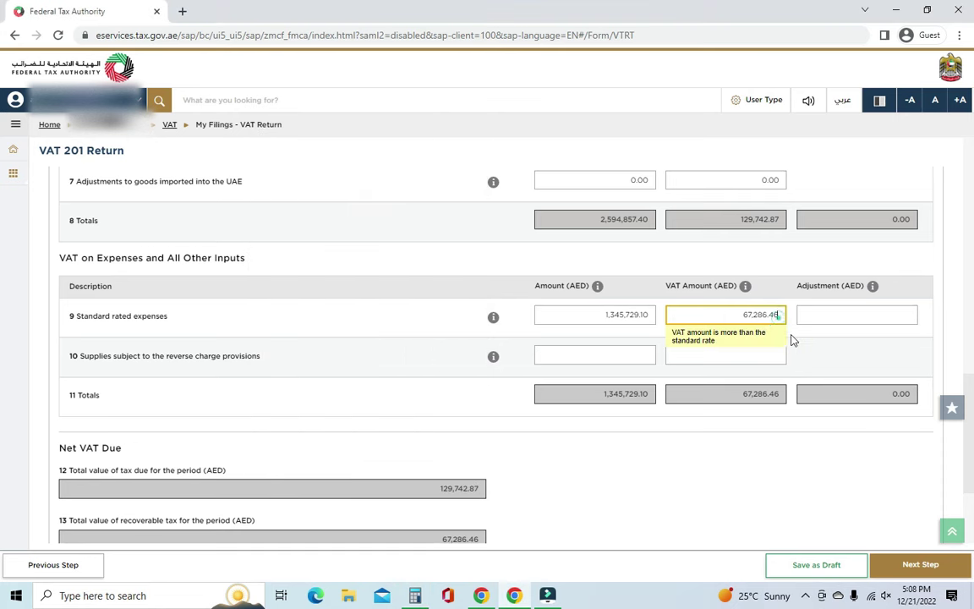
text(5)
click(822, 314)
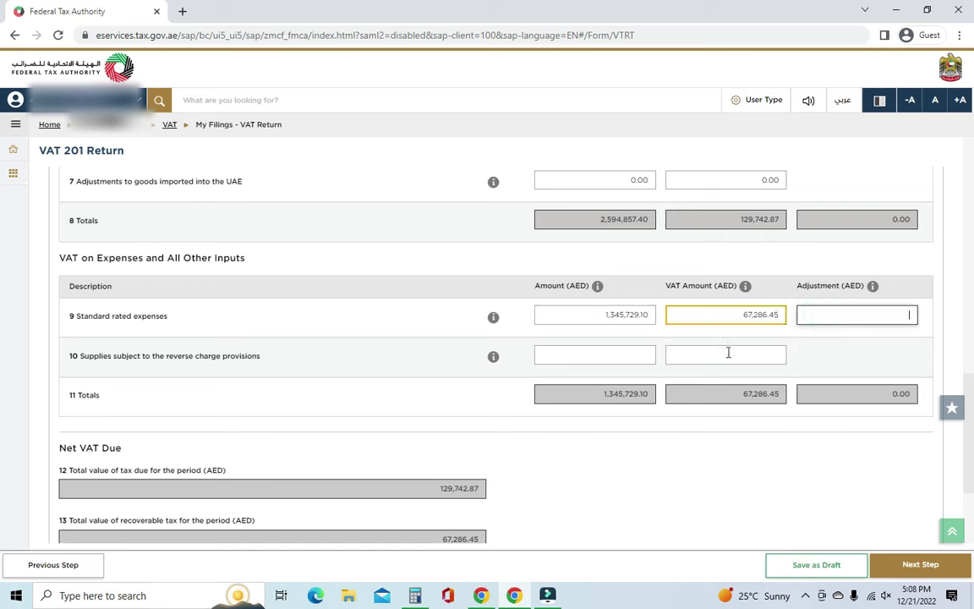
- Enter 0 for the amount and VAT amount of the expense-side supplies subject to the reverse charge provisions
click(627, 357)
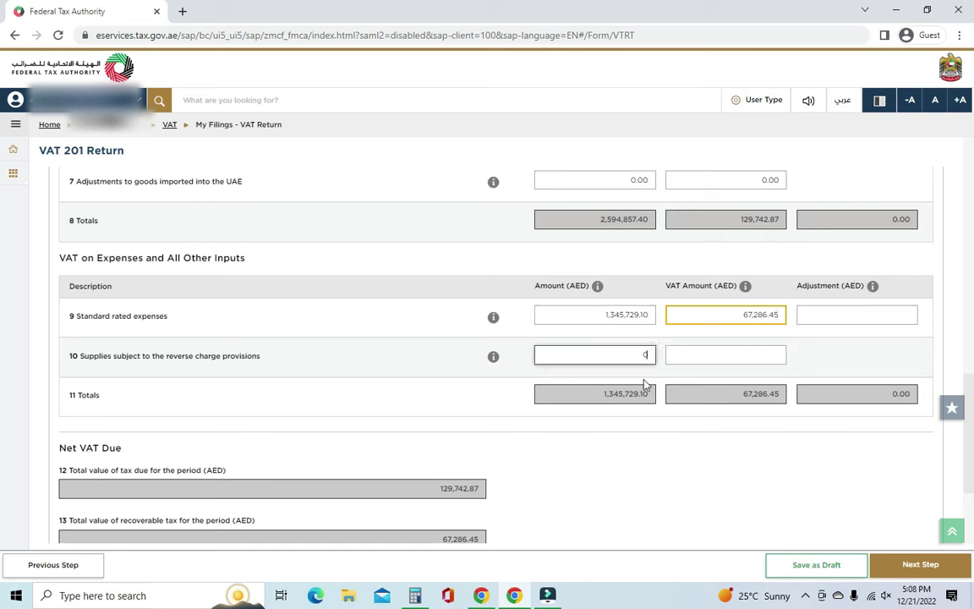
click(725, 357)
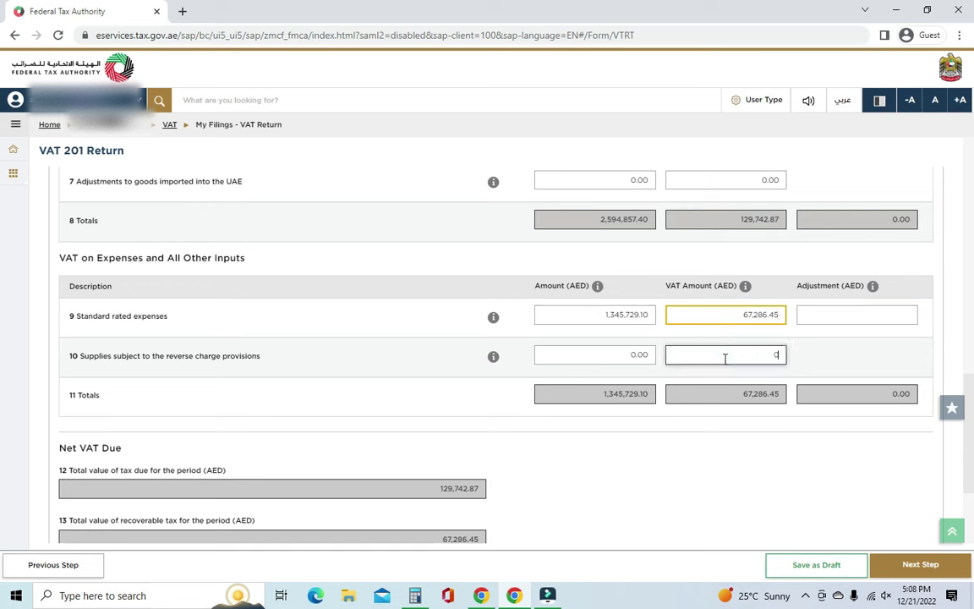
click(677, 480)
- Check the payable tax under Net VAT Due and answer No to the Profit Margin Scheme question
scroll(653, 461, down, 2)
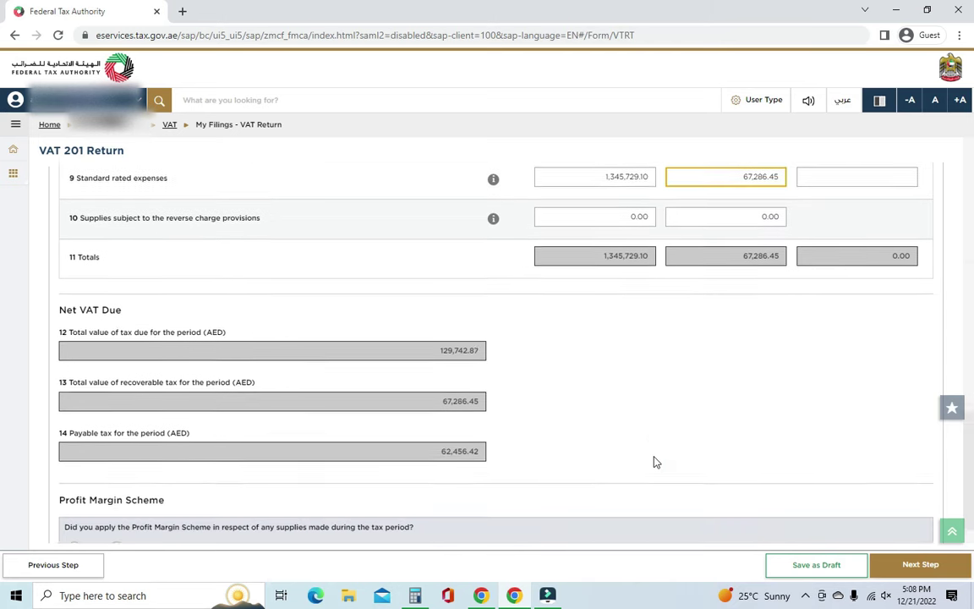
scroll(656, 461, down, 1)
drag(427, 422, 531, 422)
click(613, 401)
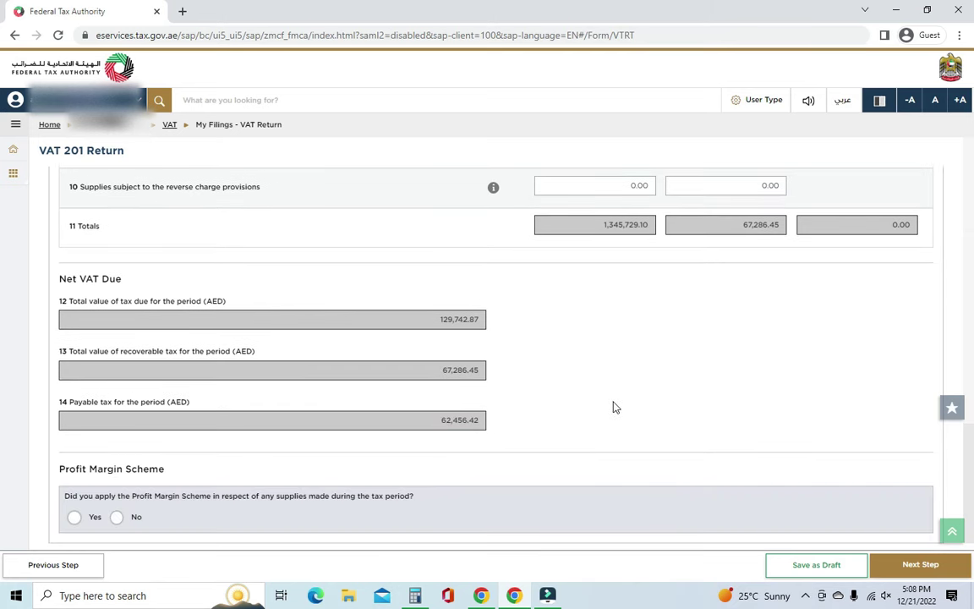
click(117, 518)
drag(61, 469, 174, 470)
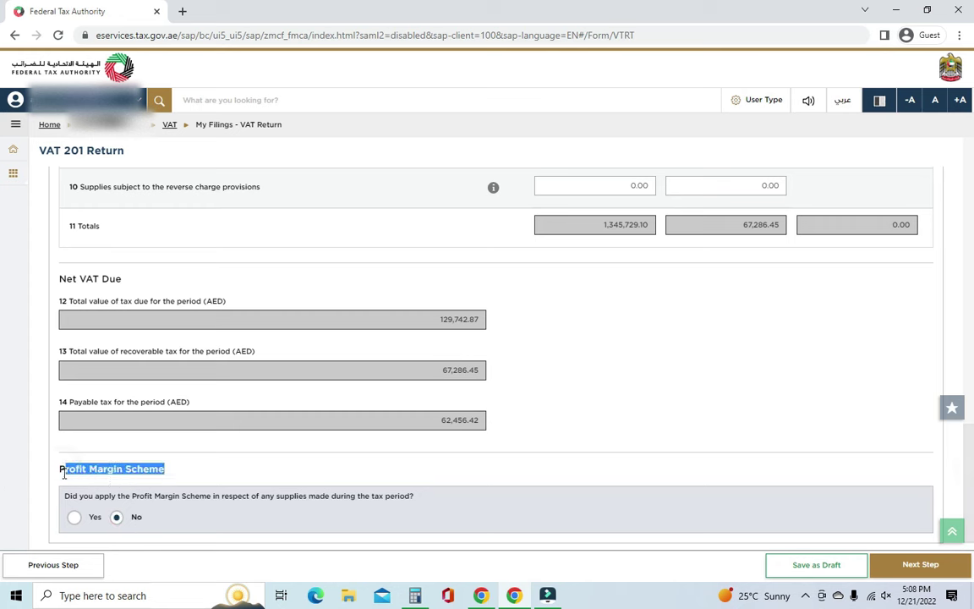
click(61, 468)
drag(61, 468, 166, 470)
- Try to proceed to the next step of the return
click(909, 571)
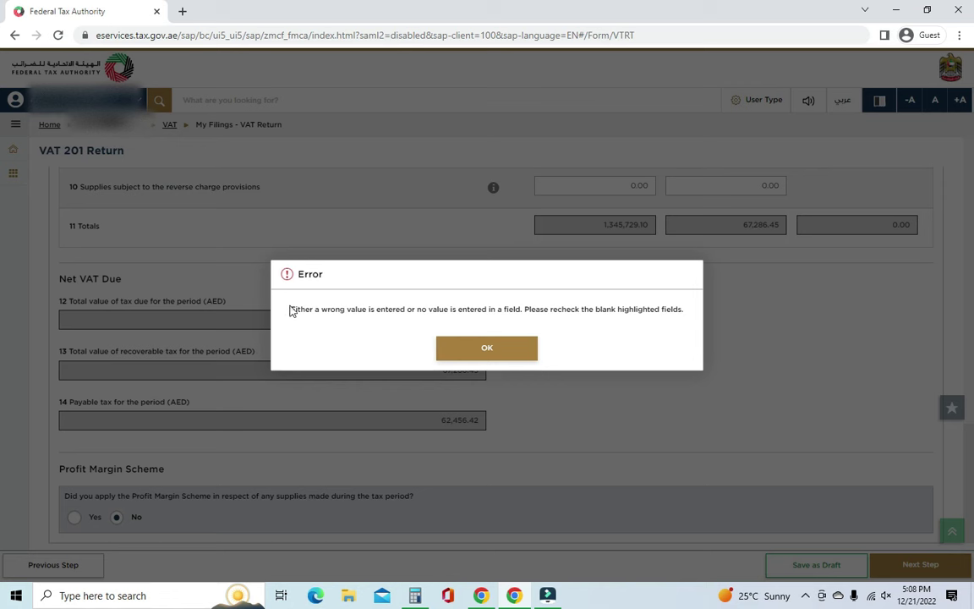
drag(290, 310, 582, 339)
click(476, 350)
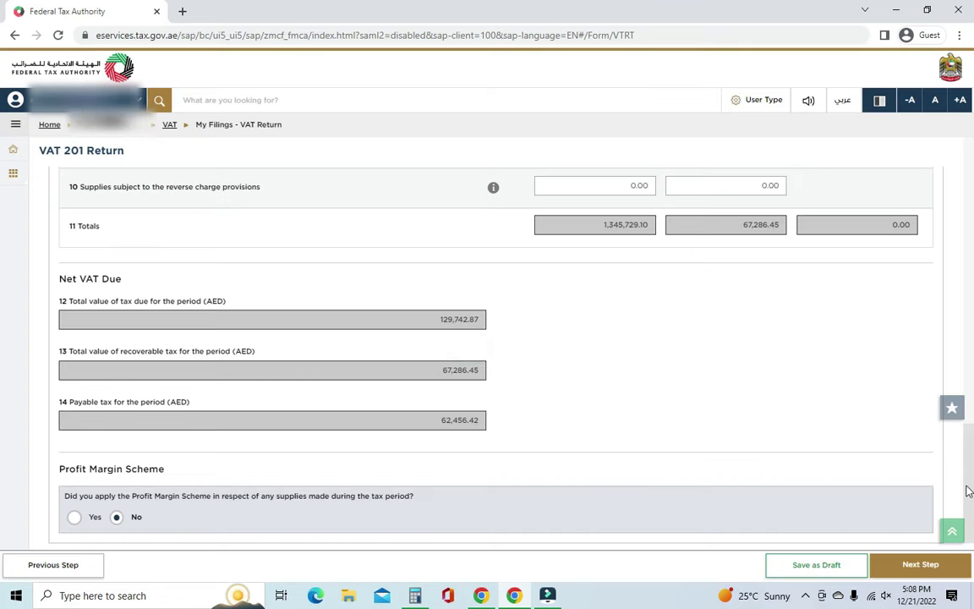
- Fill in the blank adjustment of the standard rated expenses with 0
drag(968, 490, 963, 424)
click(859, 297)
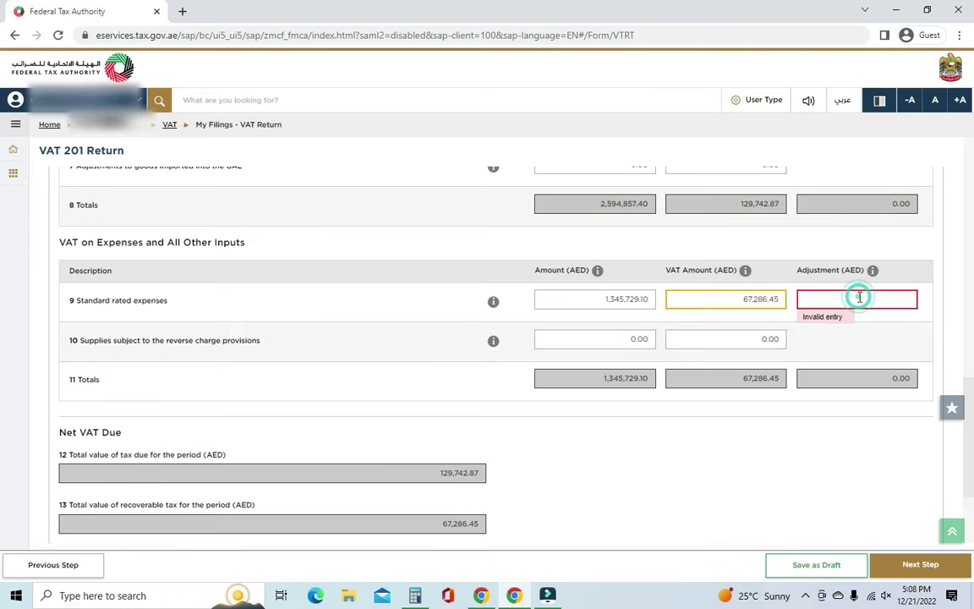
text(0)
click(820, 297)
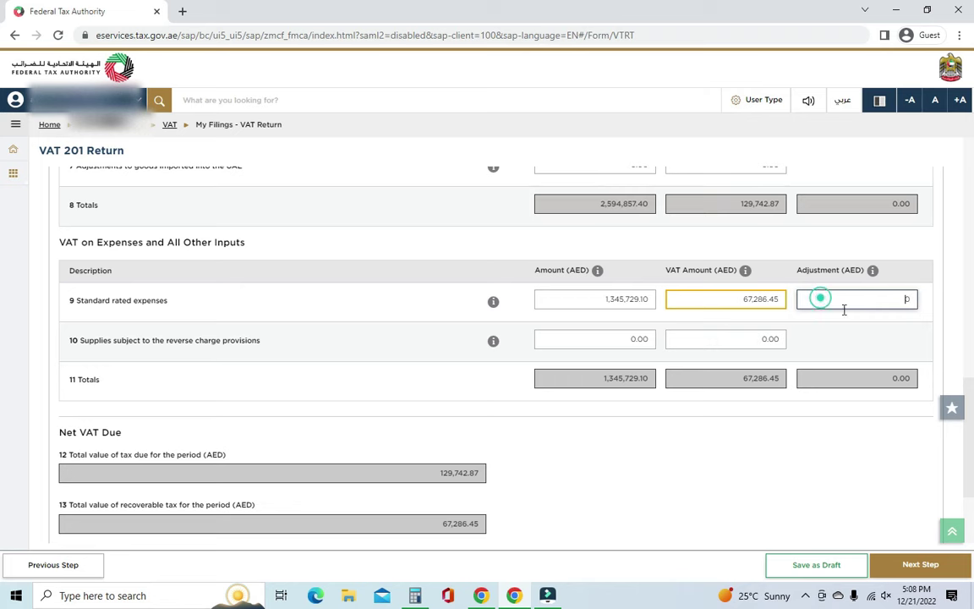
click(802, 431)
scroll(832, 370, down, 2)
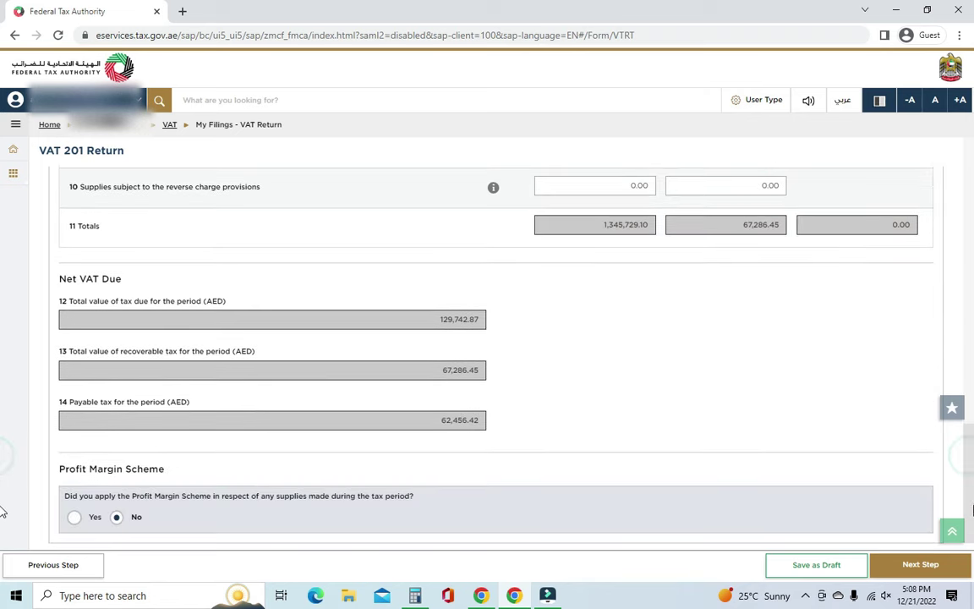
- Try 67,286.46 as the VAT amount of the standard rated expenses, and set it back to 67,286.45
scroll(832, 370, up, 1)
click(774, 220)
key(BackSpace)
text(67,286.46)
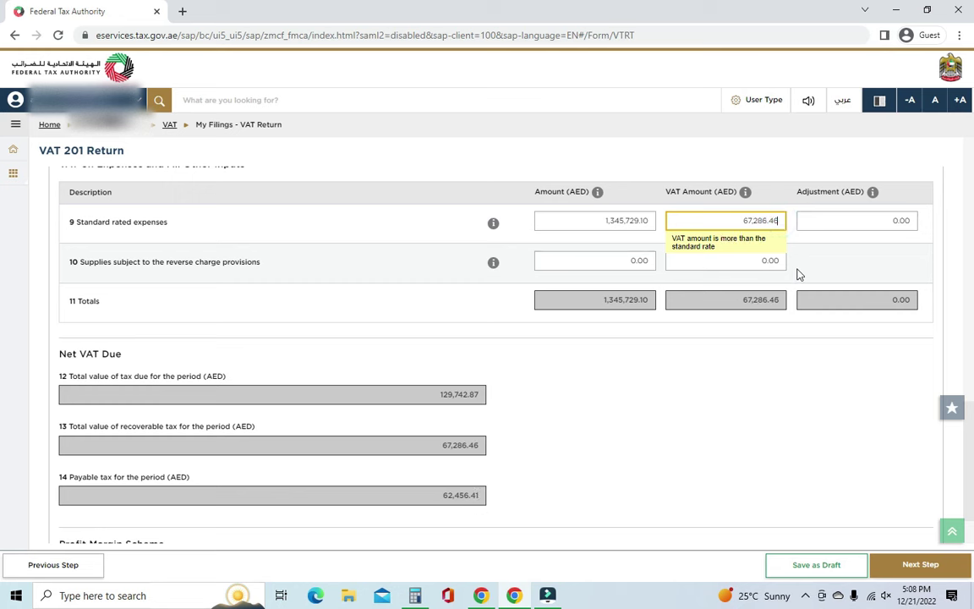
click(771, 359)
click(781, 219)
key(BackSpace)
text(5)
click(763, 330)
click(634, 218)
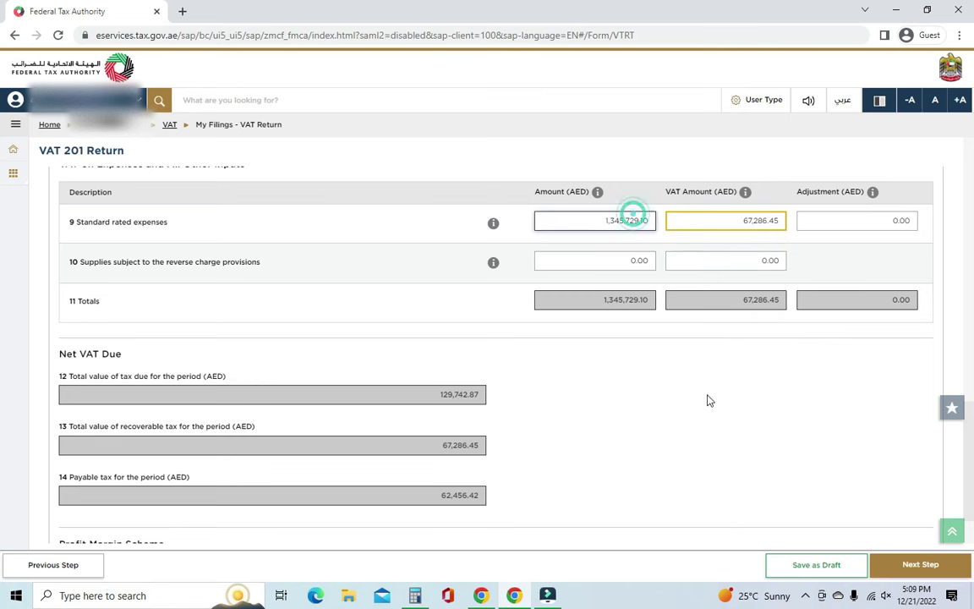
click(708, 397)
- Proceed to Review & Declaration and check the taxable person details, the VAT on sales and the VAT on expenses
scroll(876, 505, down, 1)
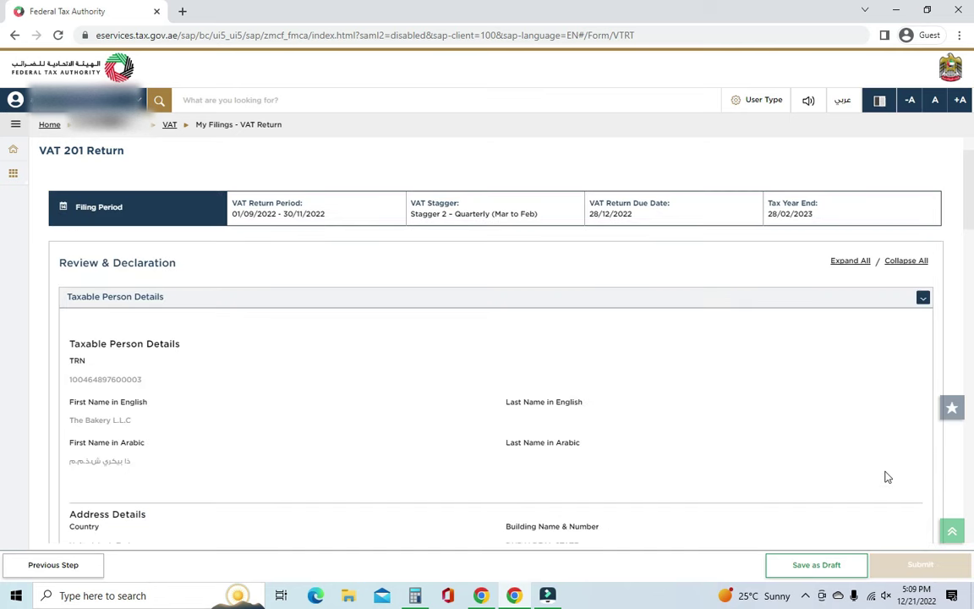
scroll(603, 466, down, 2)
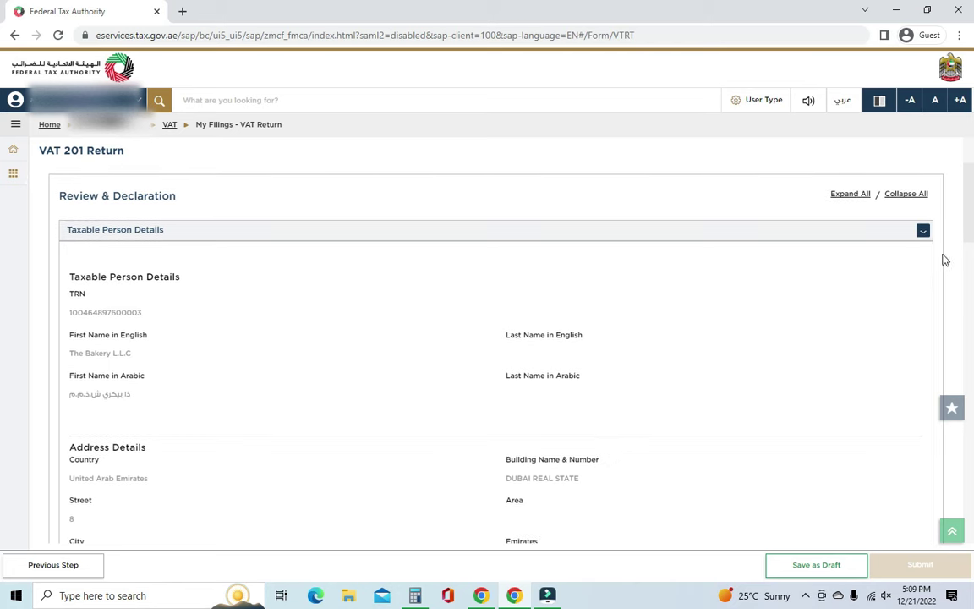
scroll(1, 251, down, 5)
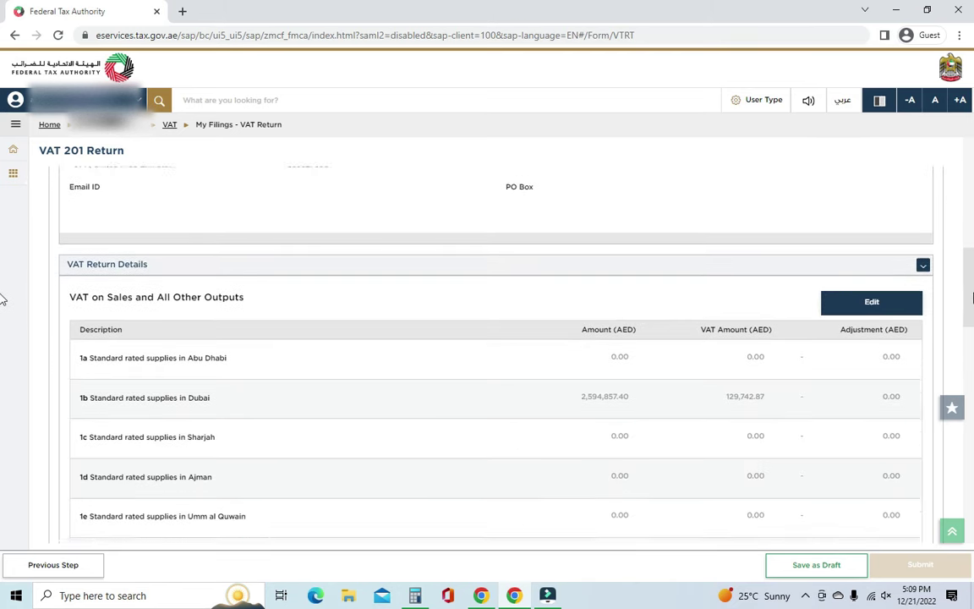
scroll(2, 297, down, 2)
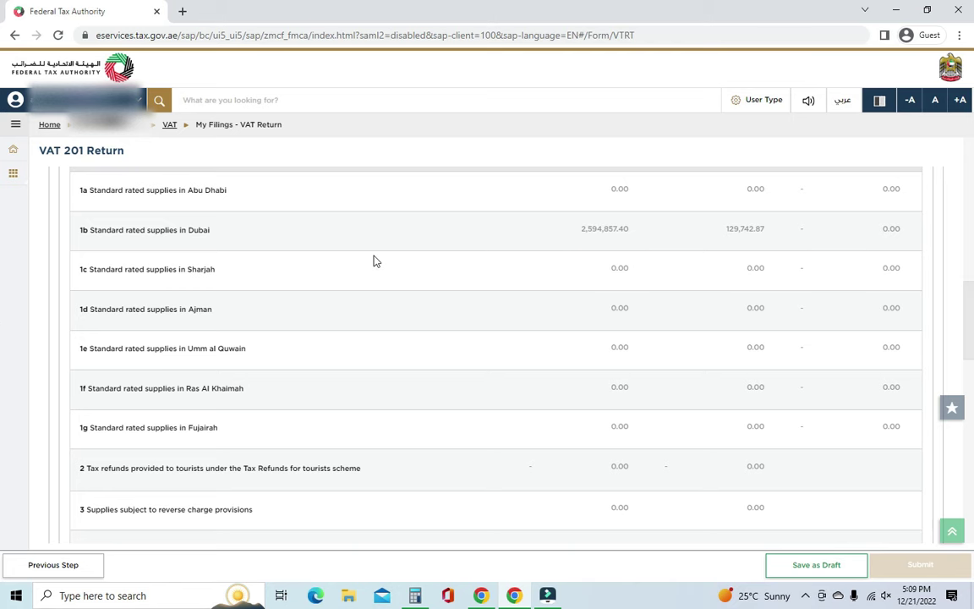
scroll(2, 372, down, 4)
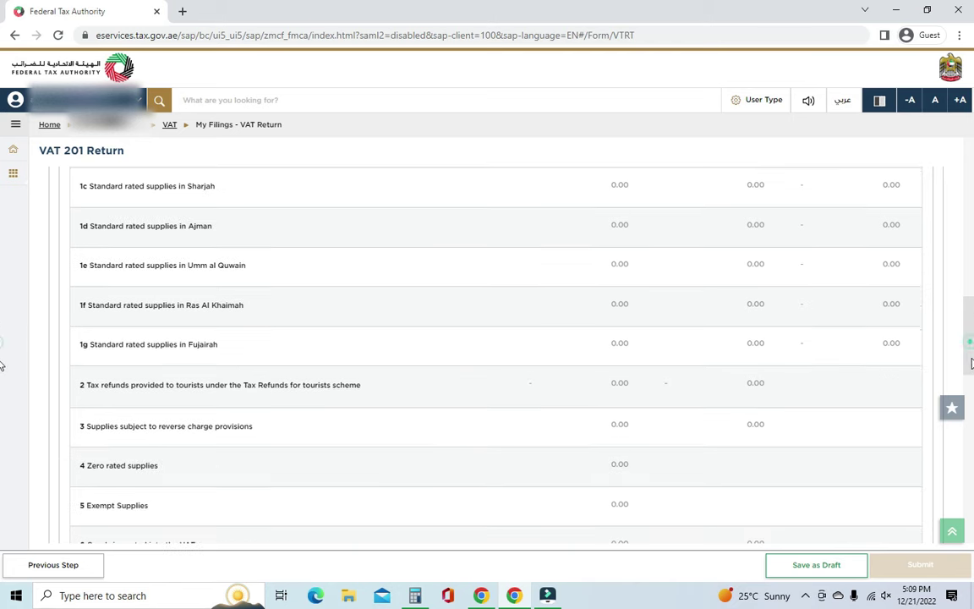
scroll(3, 422, down, 3)
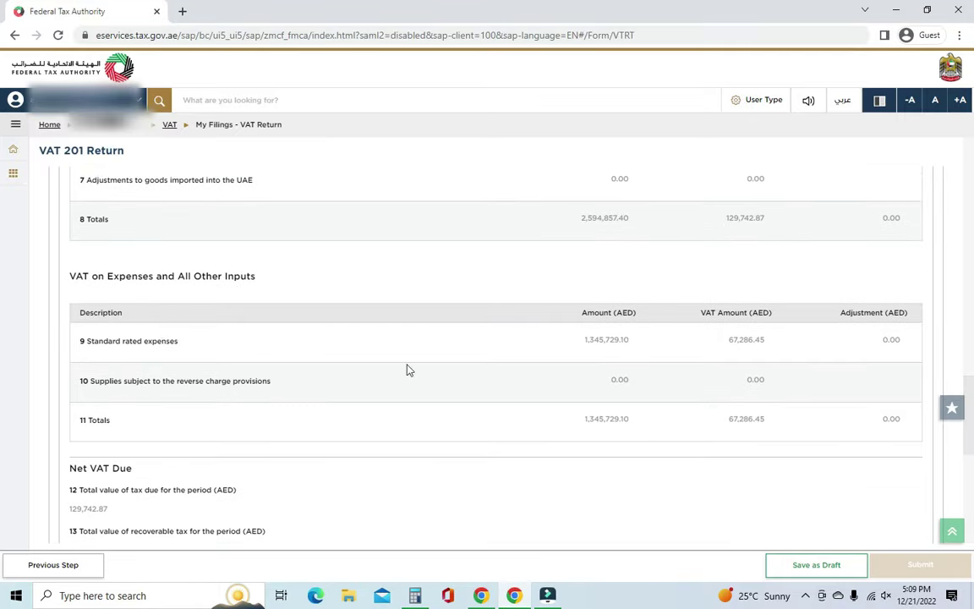
double_click(582, 339)
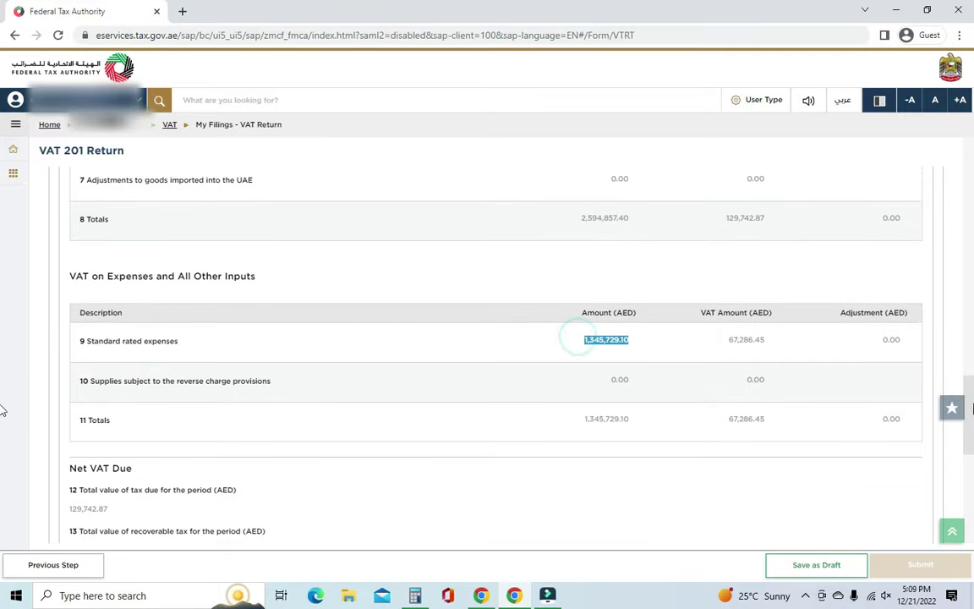
- Declare that all information provided is true, accurate and complete, and submit the VAT 201 return
scroll(3, 410, down, 5)
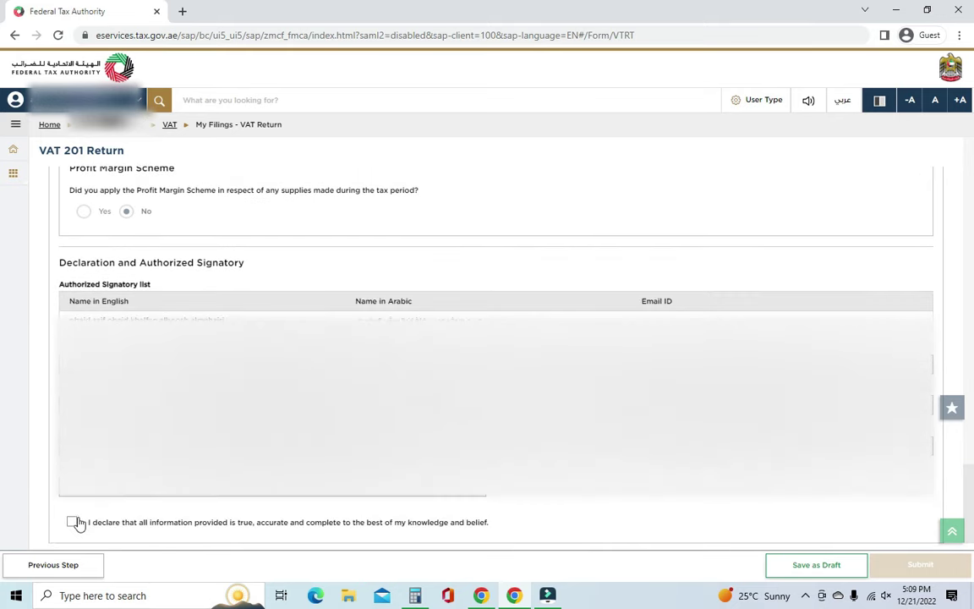
click(73, 522)
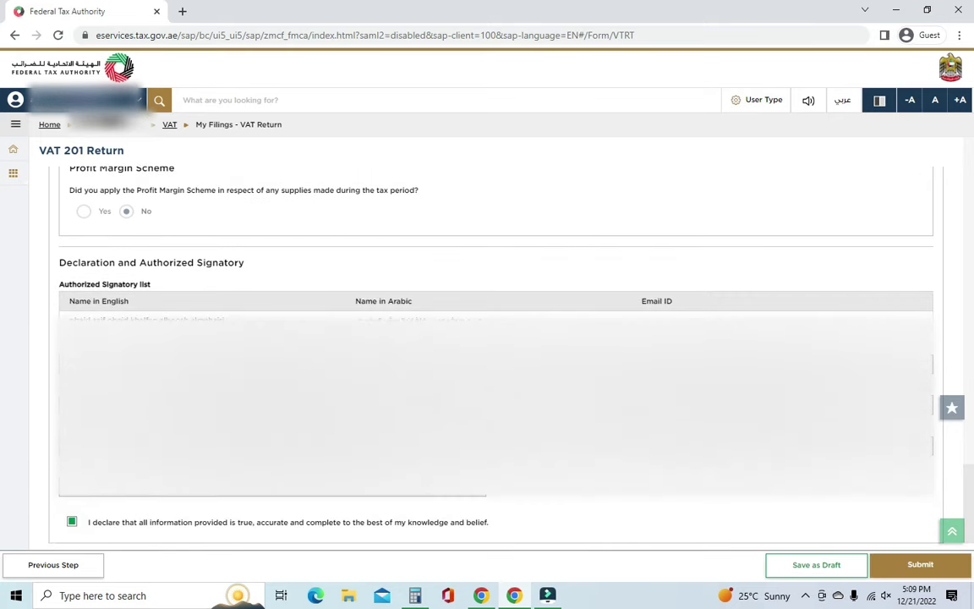
click(909, 571)
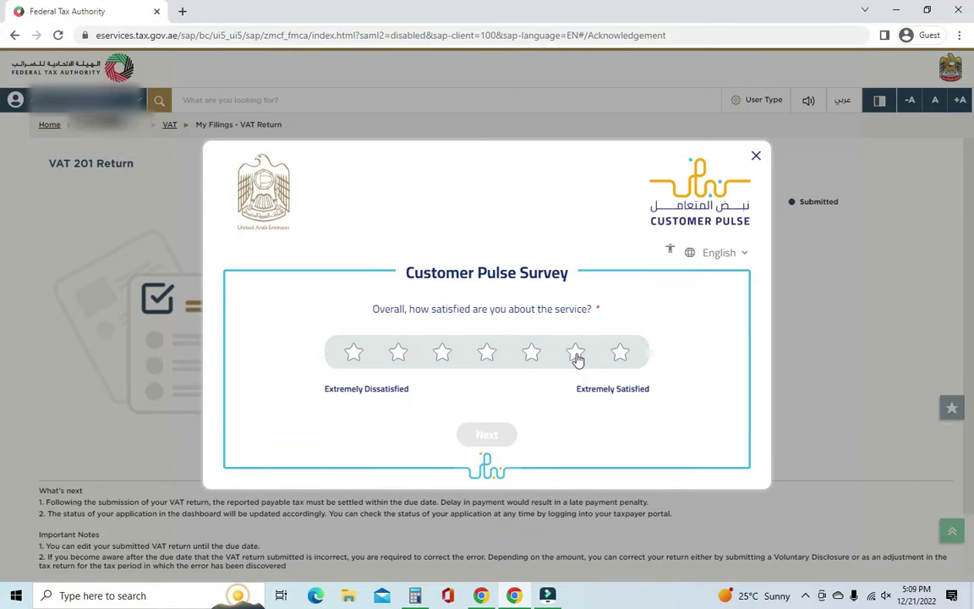
- Rate the service six of seven stars in the Customer Pulse Survey and close the survey without answering the further statements
click(576, 355)
click(487, 434)
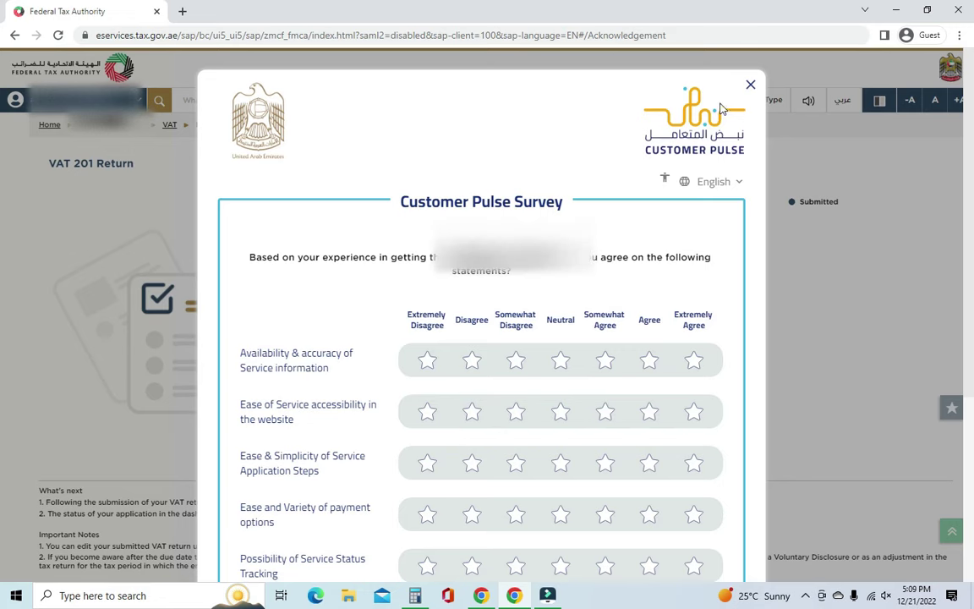
click(750, 85)
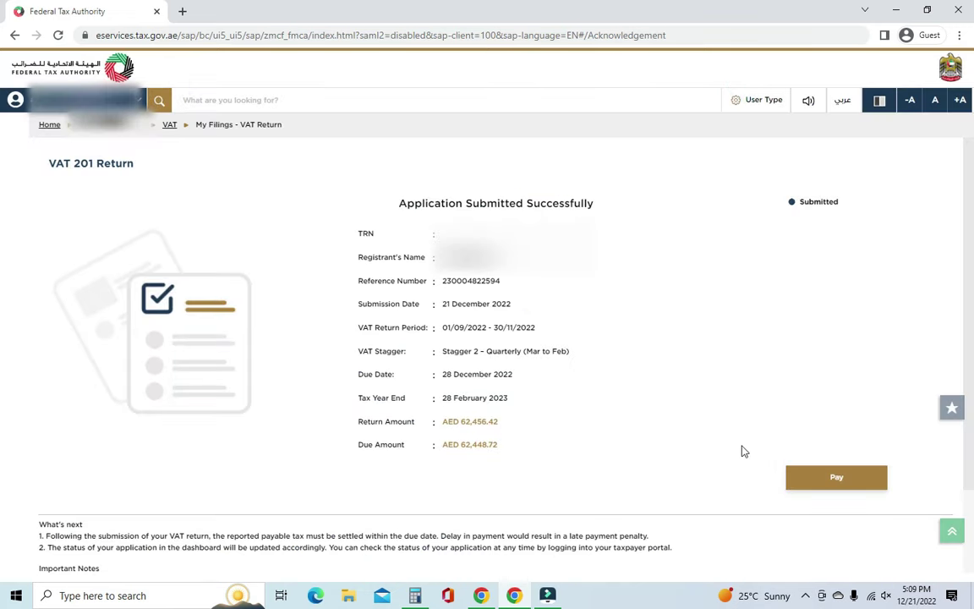
- Download the submission acknowledgement as a PDF named Federal Tax Authority into the Downloads folder
scroll(476, 446, down, 1)
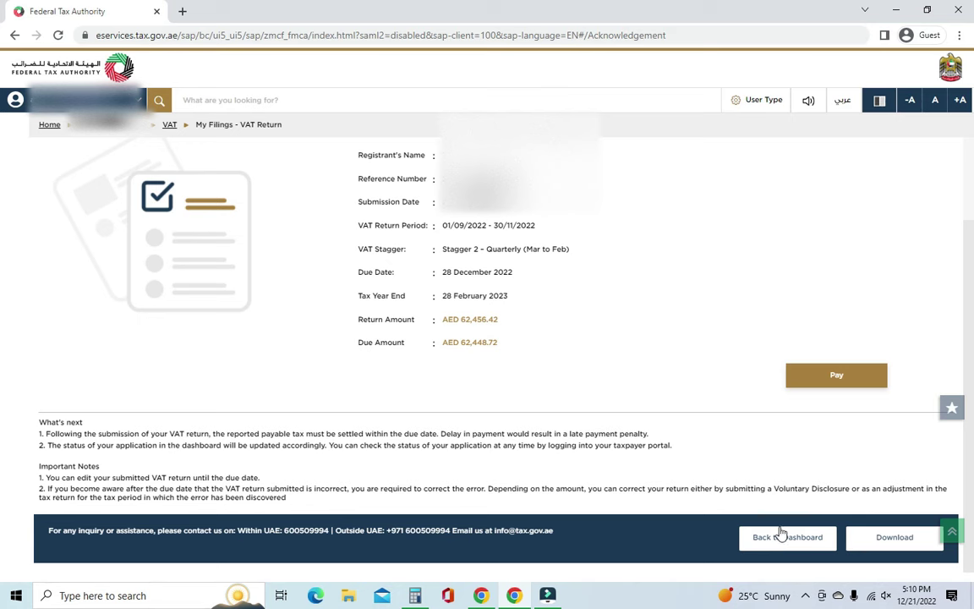
click(878, 541)
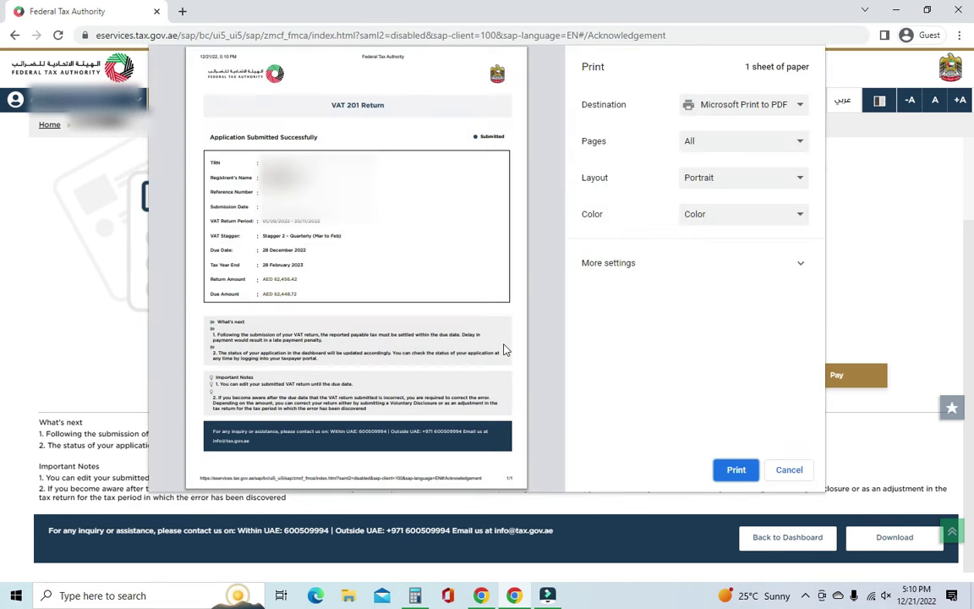
click(686, 143)
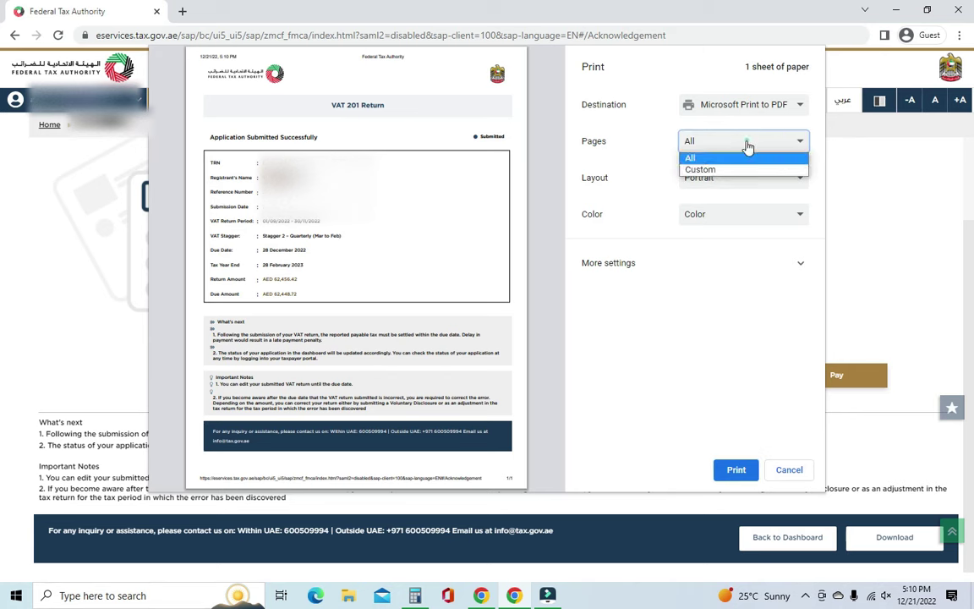
click(686, 138)
click(751, 108)
click(742, 132)
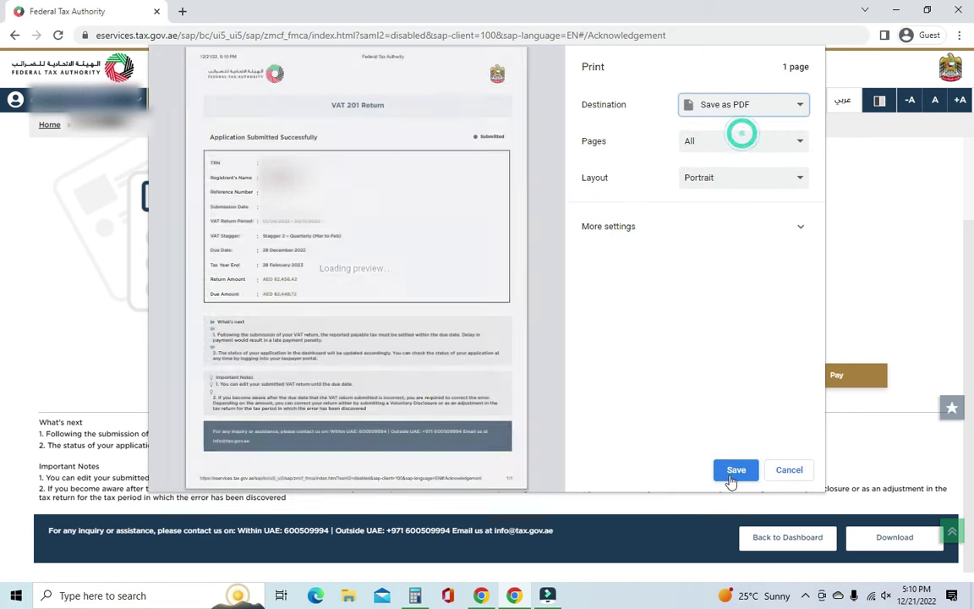
click(735, 467)
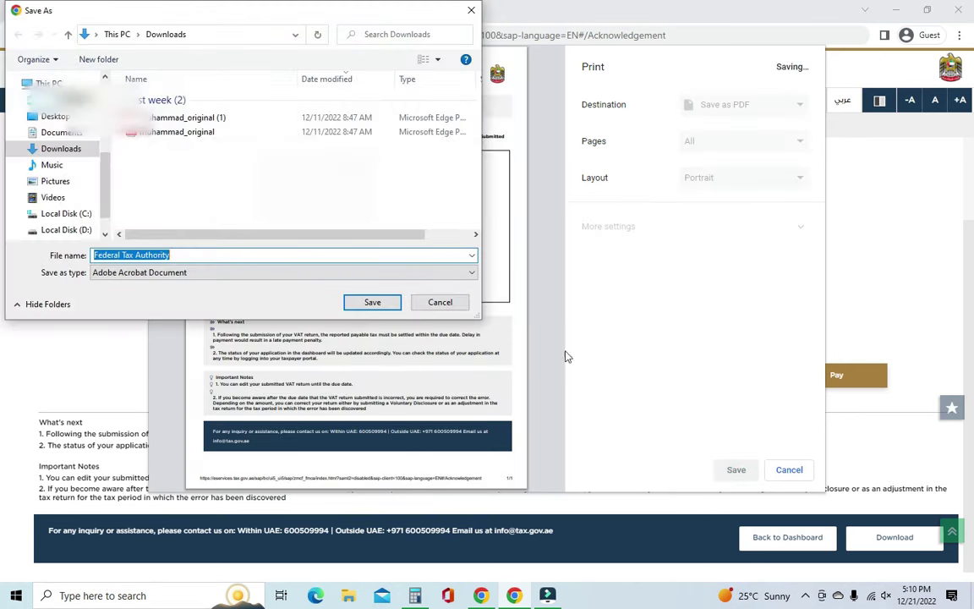
click(382, 304)
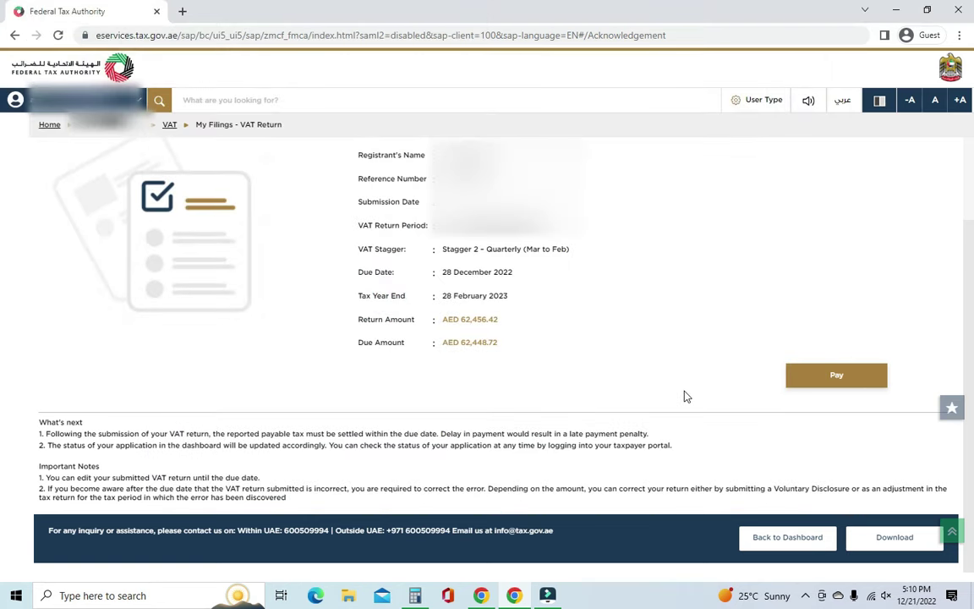
- Return to the dashboard, list all VAT filings and check the entry for 01/09/2022 to 30/11/2022
click(803, 539)
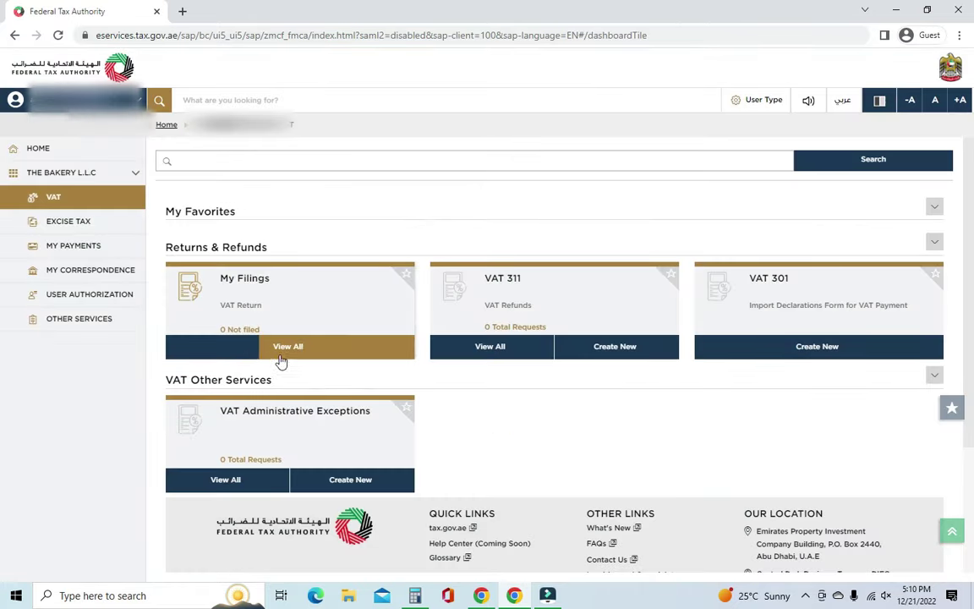
click(285, 348)
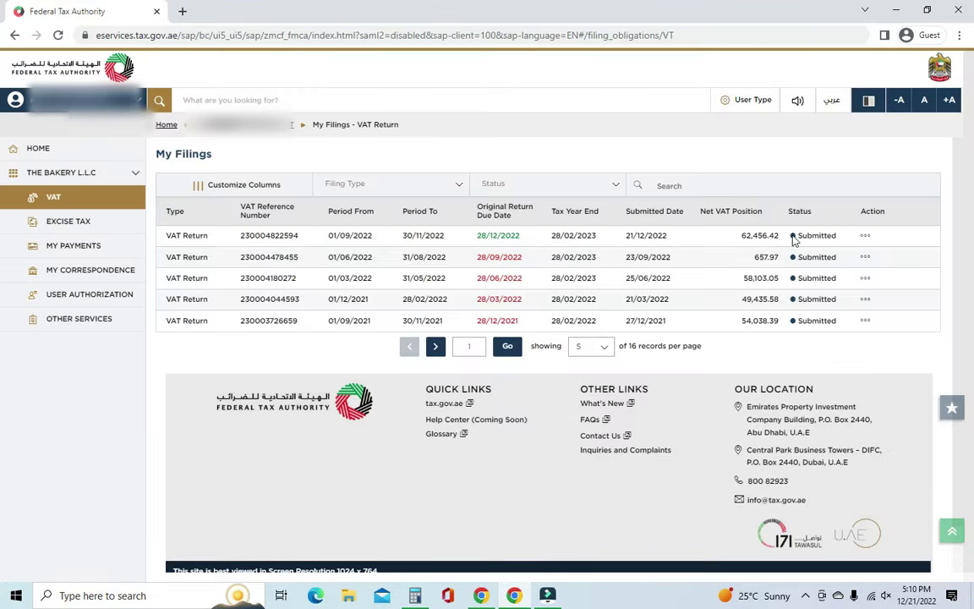
drag(795, 235, 836, 235)
drag(164, 236, 826, 239)
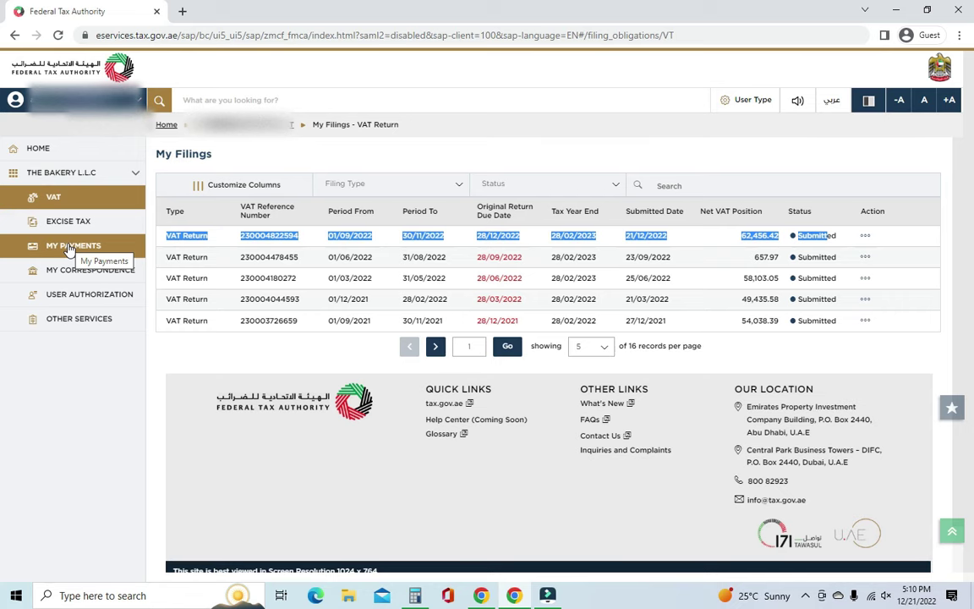
- Open My Payments and look through the outstanding VAT payments, available funds, penalty installments and other payment services
click(100, 245)
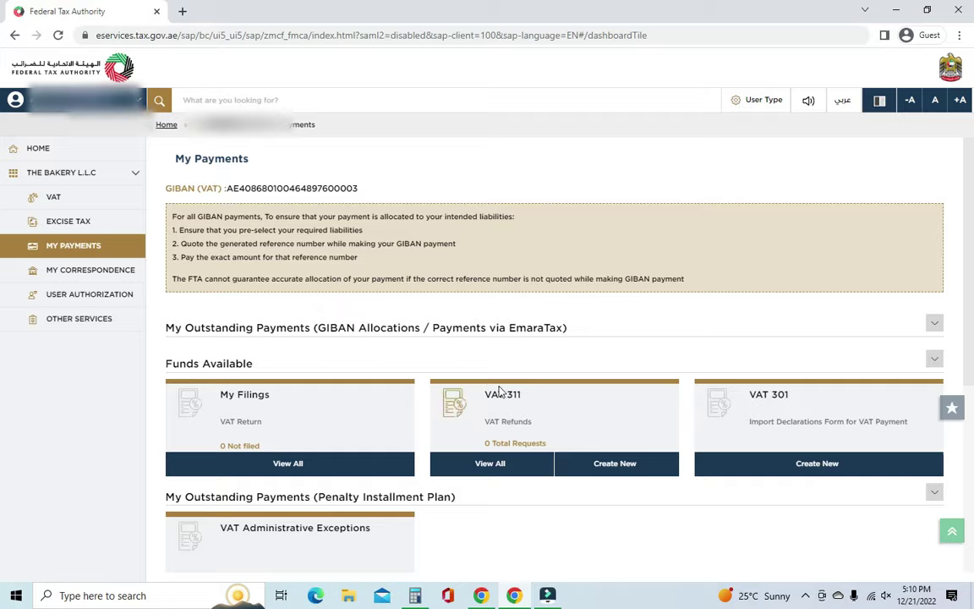
scroll(463, 420, down, 3)
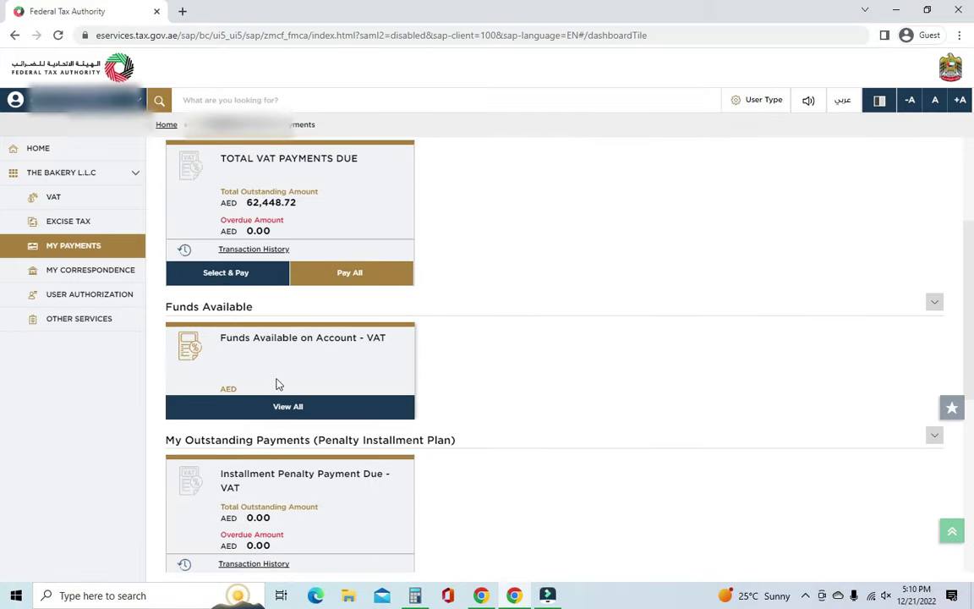
scroll(265, 343, down, 3)
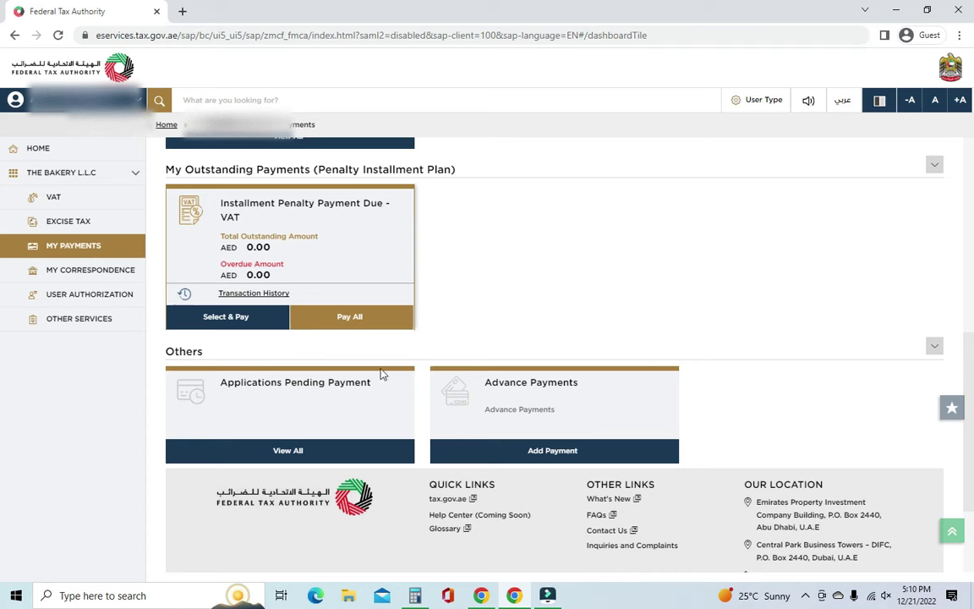
scroll(380, 373, down, 3)
- Open the transaction history of the total VAT payments due and examine the on account payment entry
scroll(391, 435, up, 5)
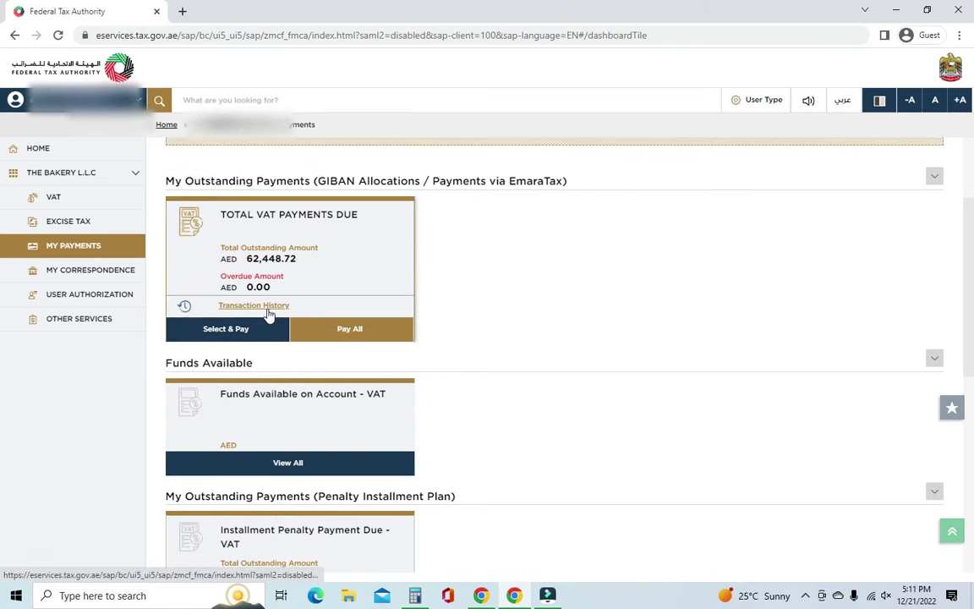
click(272, 309)
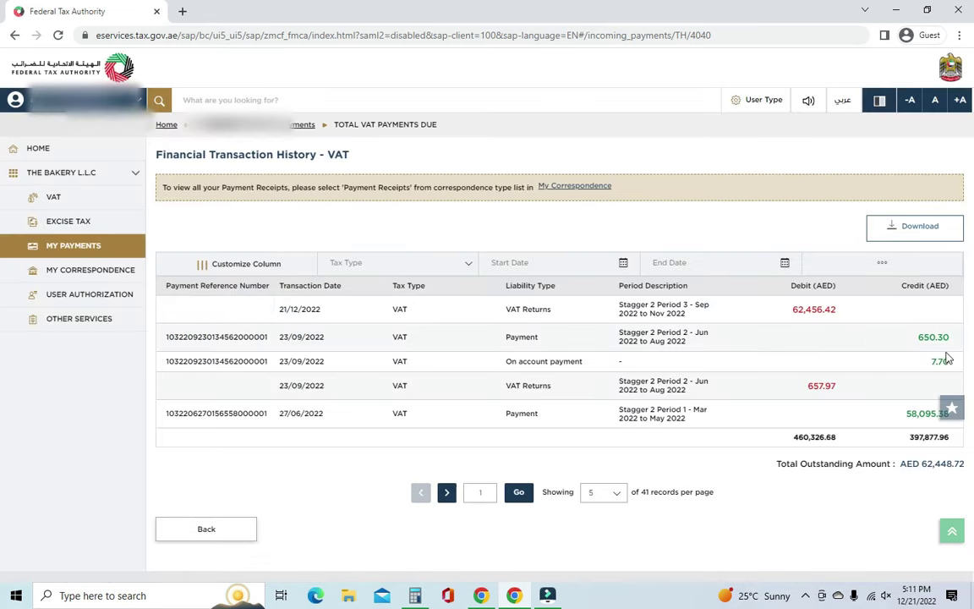
drag(507, 361, 563, 362)
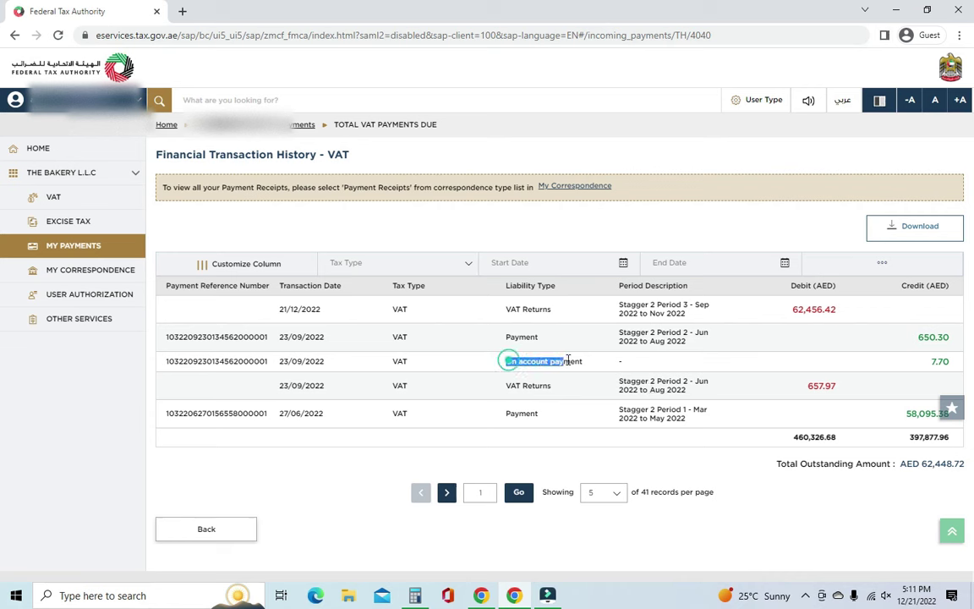